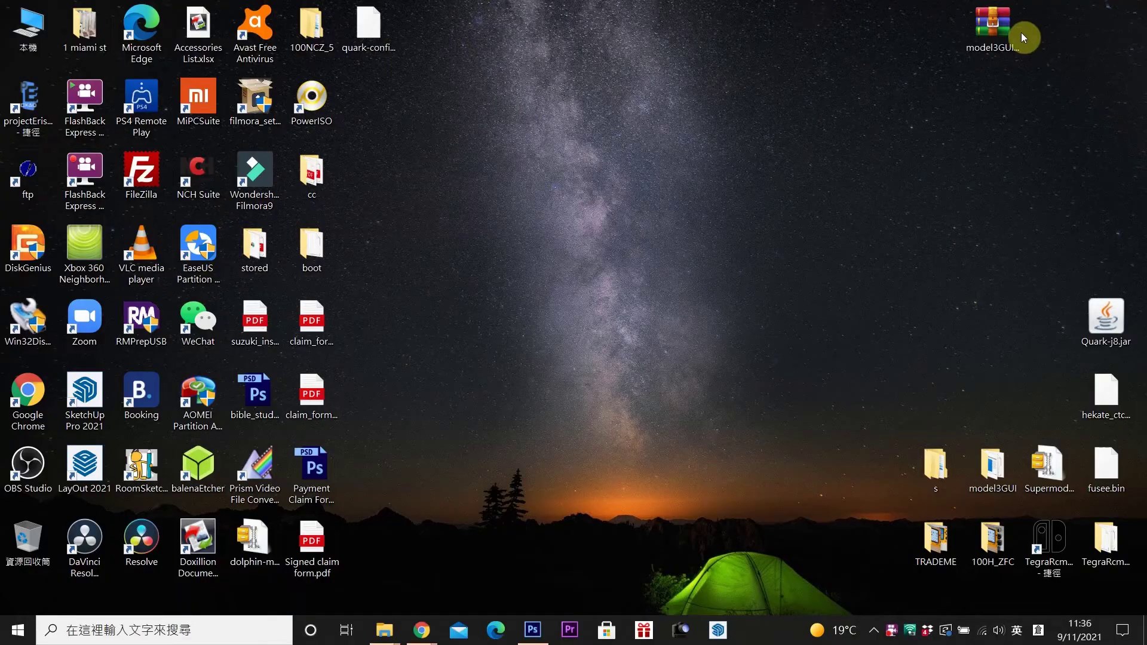
Step: Move the model3GUI.rar archive to a clear area of the desktop
drag(993, 27, 935, 99)
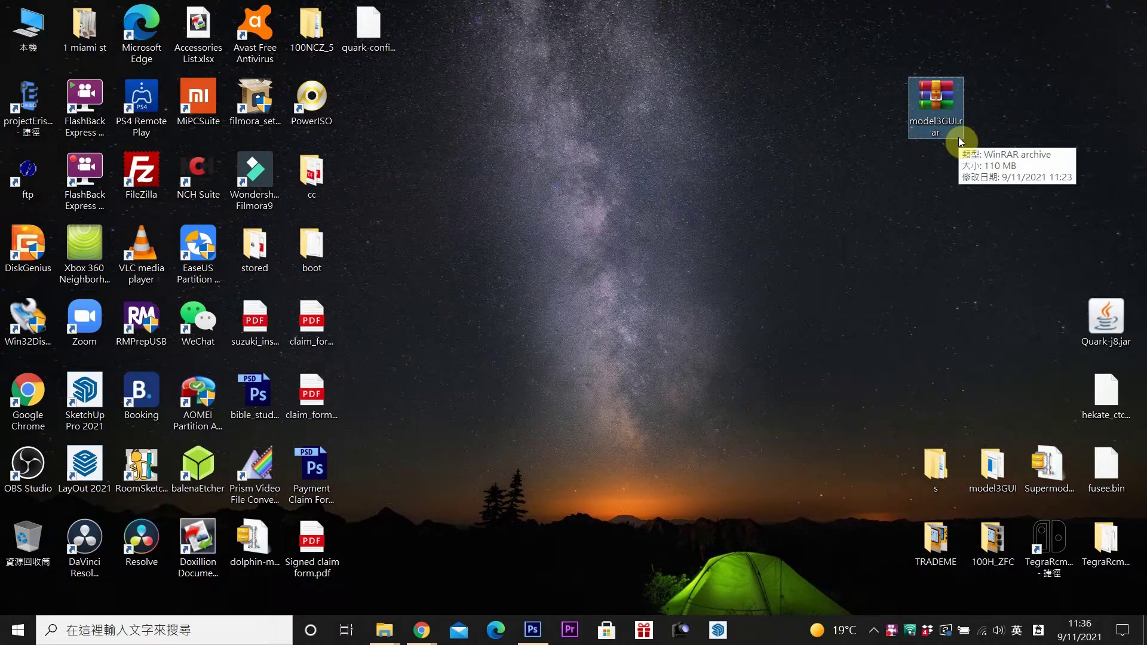
click(1046, 153)
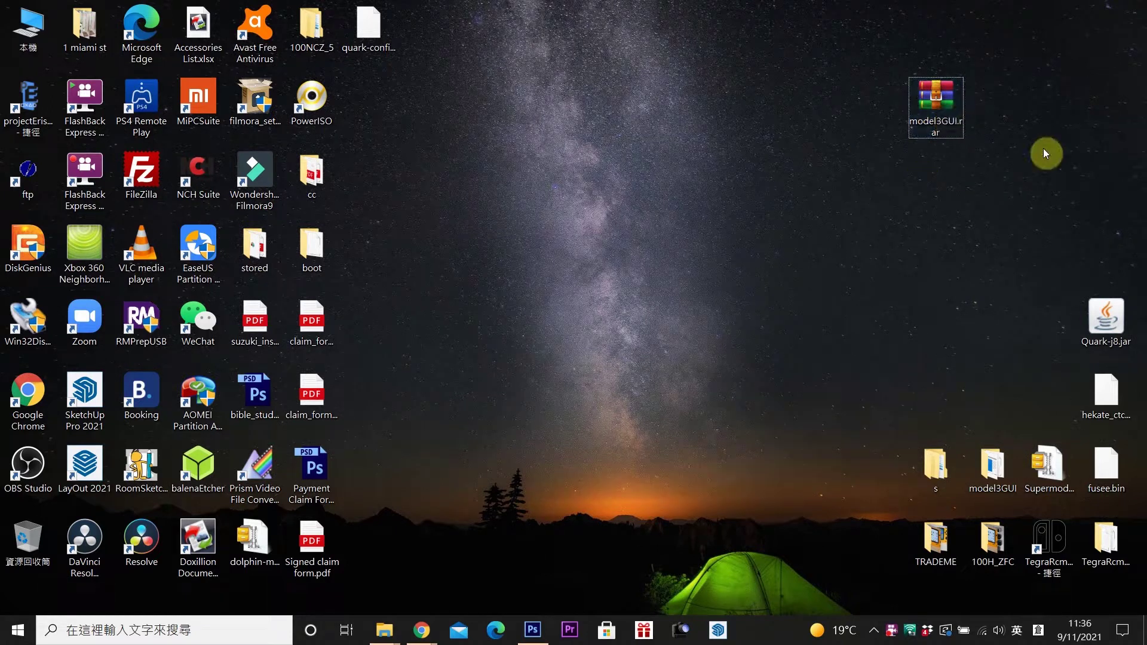
mouse_move(945, 127)
drag(942, 130, 1078, 70)
Step: Extract model3GUI.rar with WinRAR into the model3GUI folder on the desktop, declining to replace any existing files, and close the archive
right_click(1060, 102)
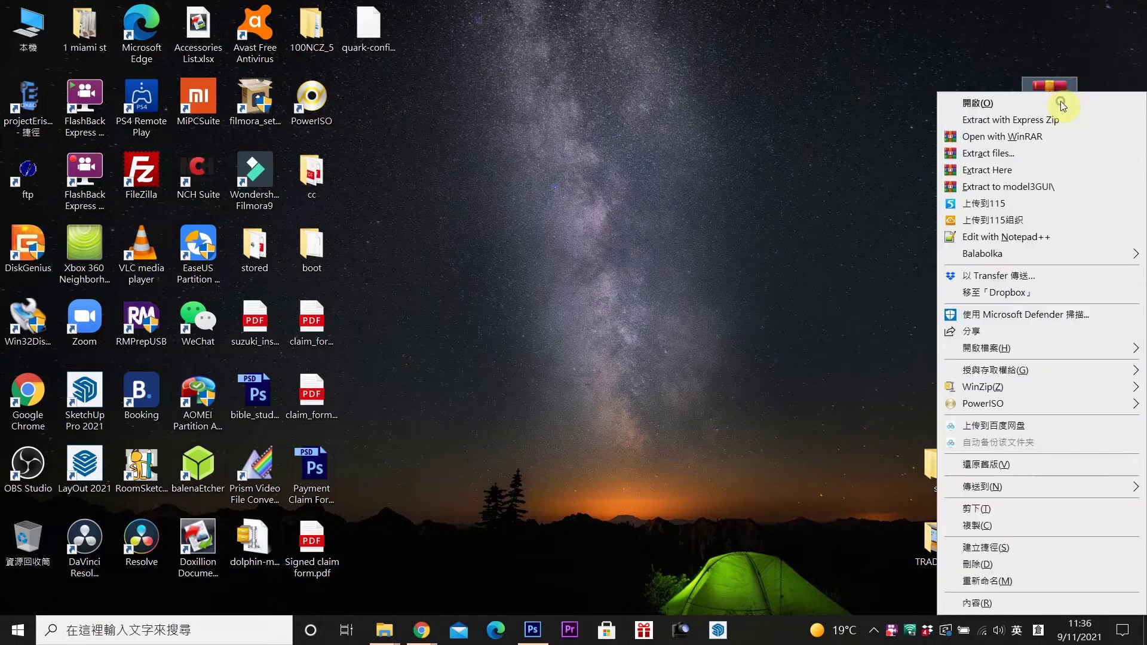
click(1034, 137)
click(615, 147)
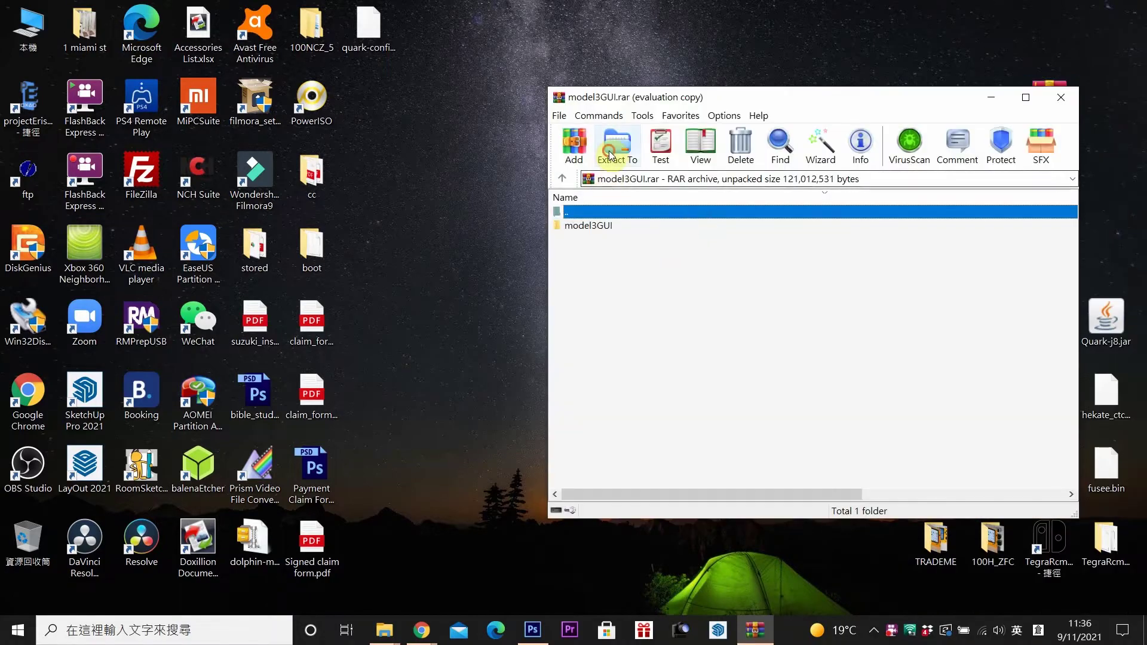
click(832, 463)
click(889, 315)
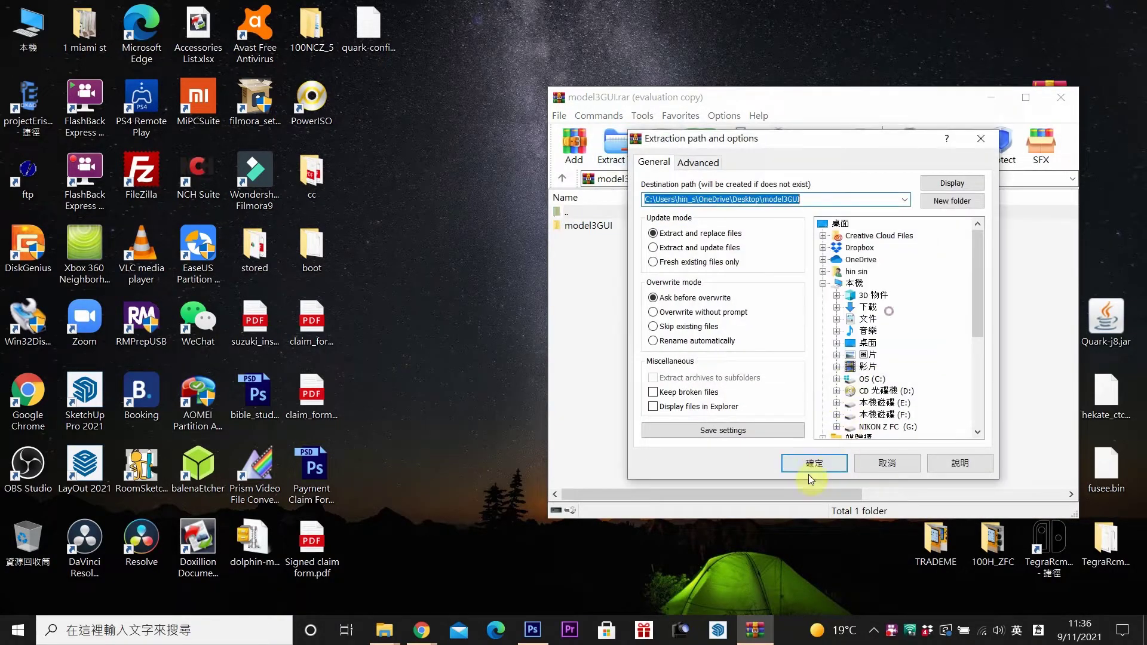
click(811, 465)
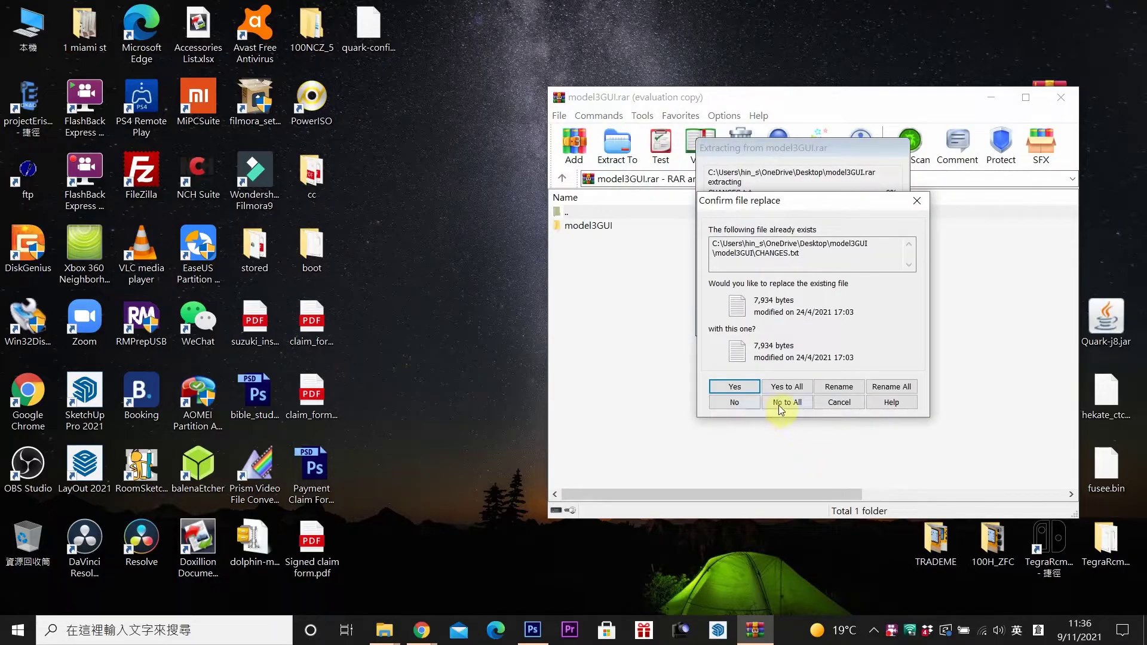
click(779, 403)
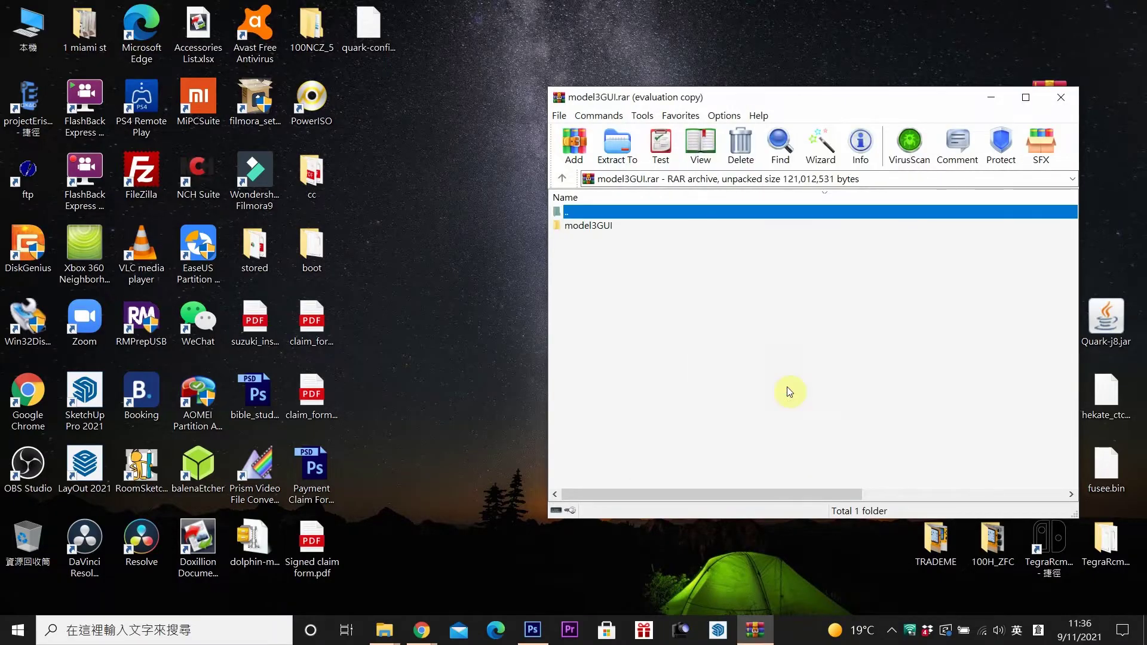
click(1061, 96)
Step: Move the extracted model3GUI folder near its archive on the desktop, open it and select Sega Model 3 UI -r860.exe
drag(993, 466, 953, 124)
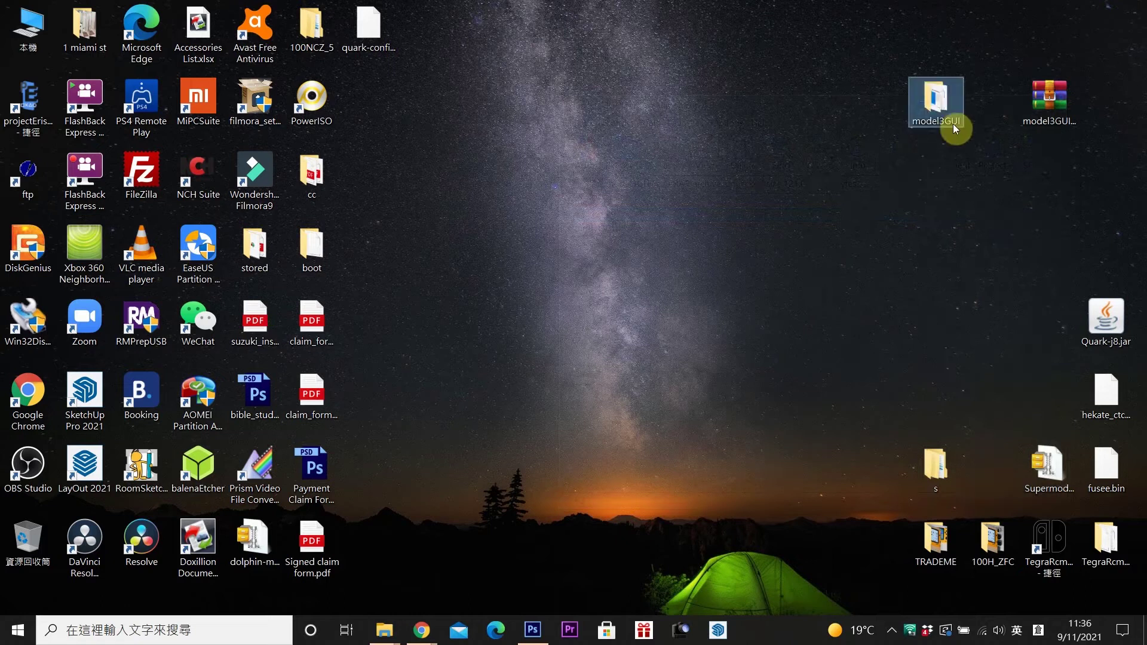
double_click(942, 106)
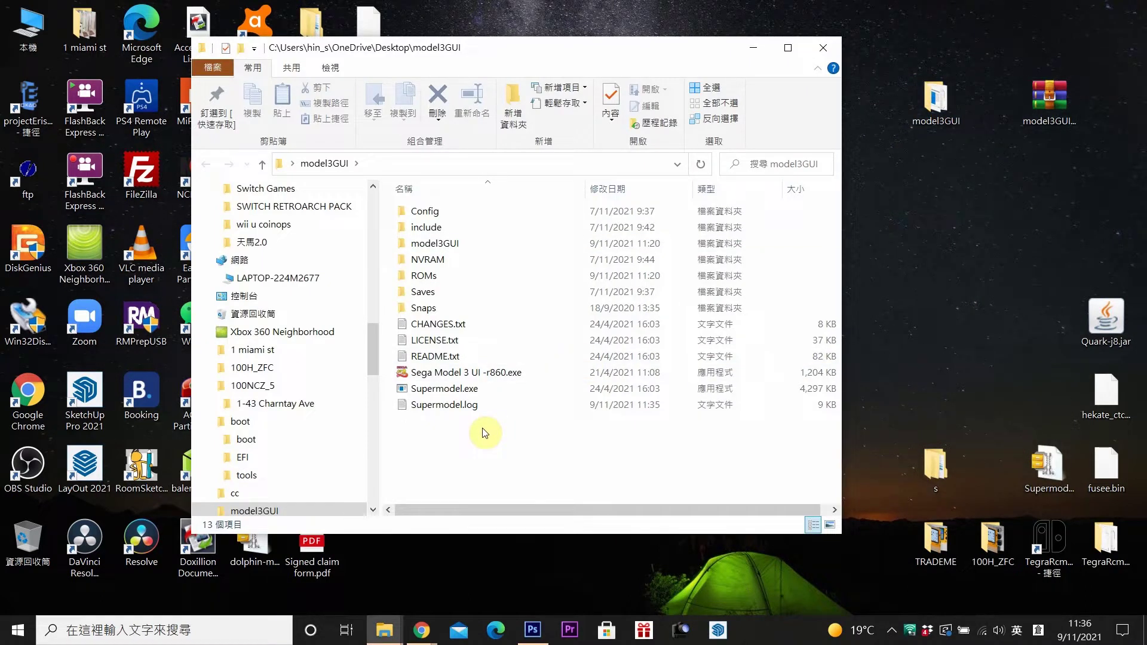
click(490, 376)
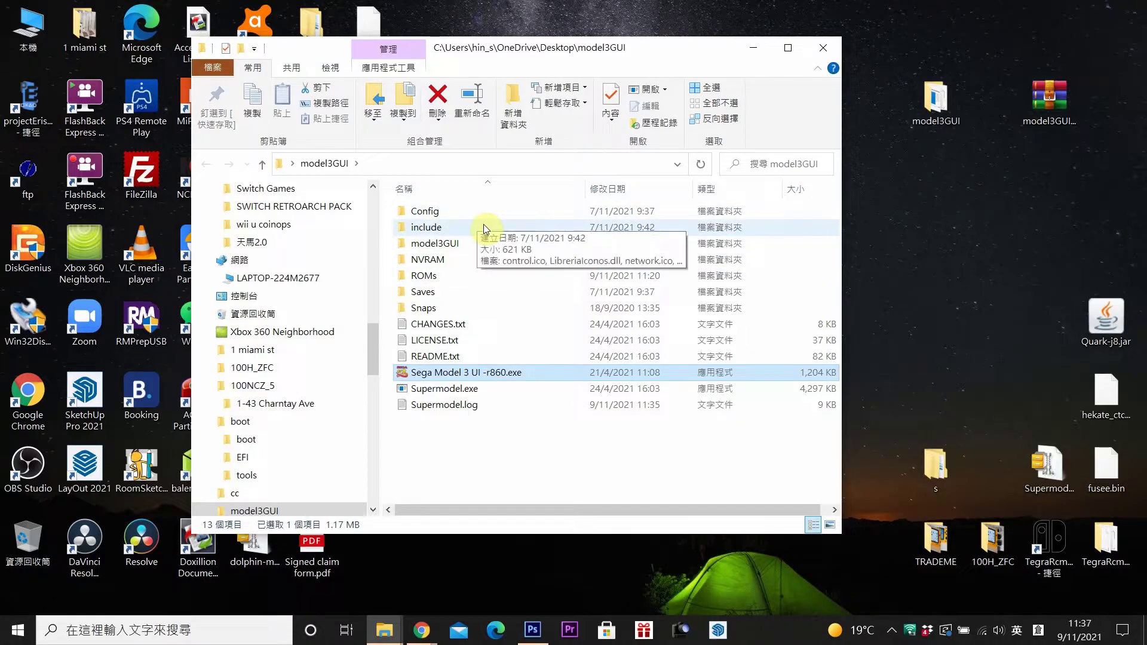
Step: Check the contents of the ROMs folder for the game archive and return to the model3GUI folder
double_click(450, 278)
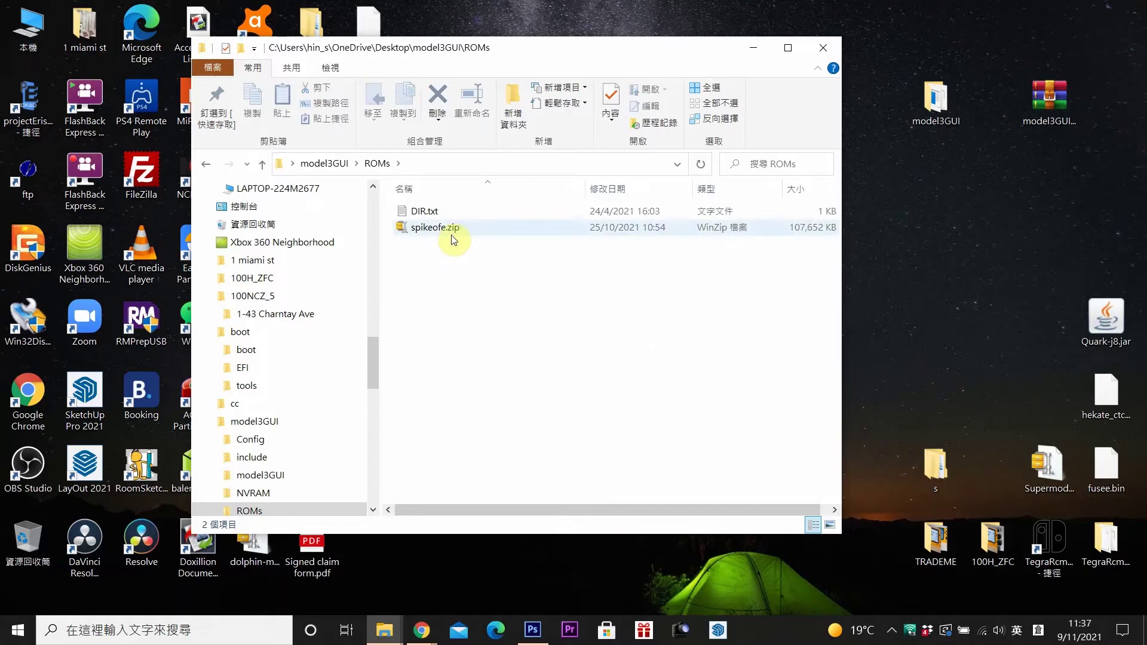
mouse_move(454, 240)
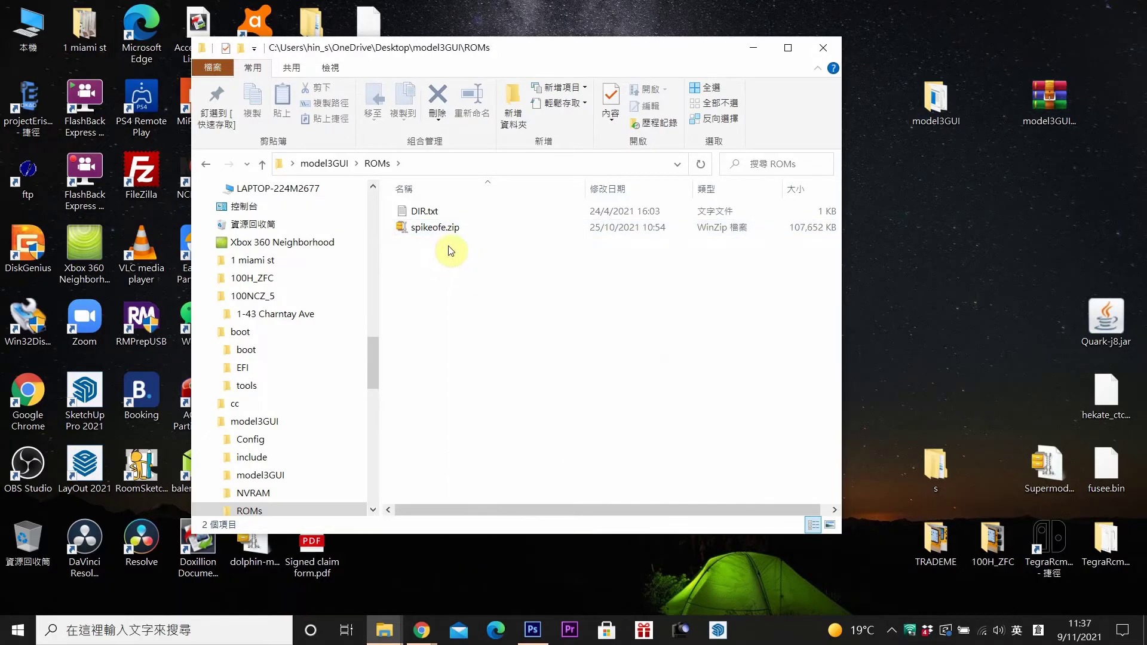
click(325, 163)
click(550, 457)
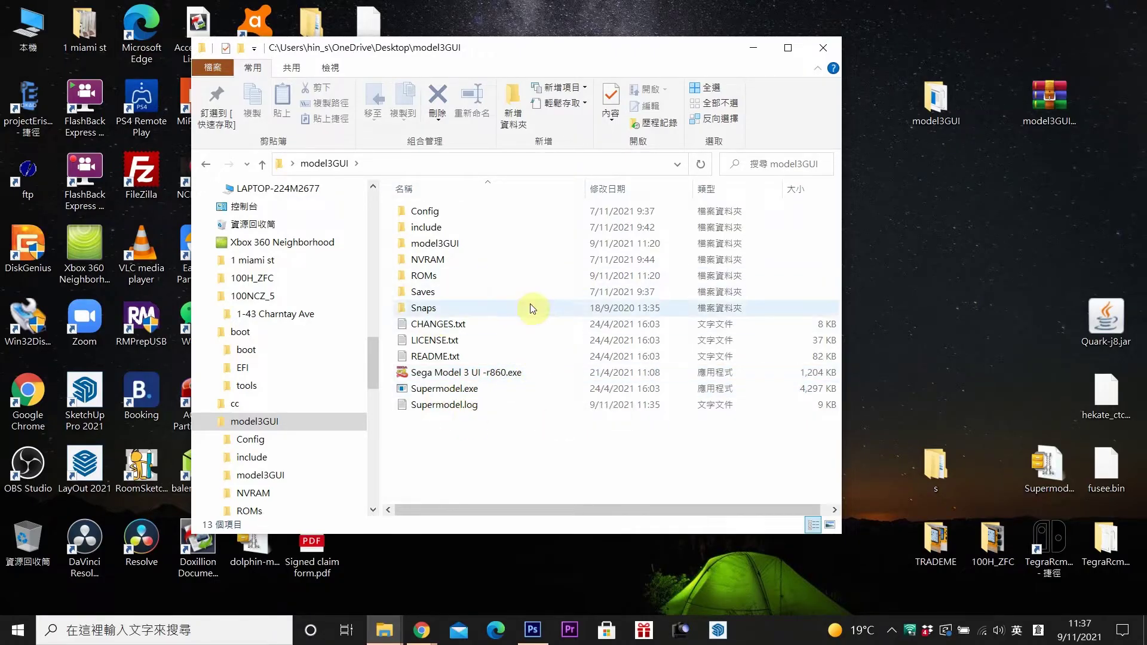
Step: Launch Sega Model 3 UI -r860.exe and select Spikeout Final Edition in the games list
double_click(486, 372)
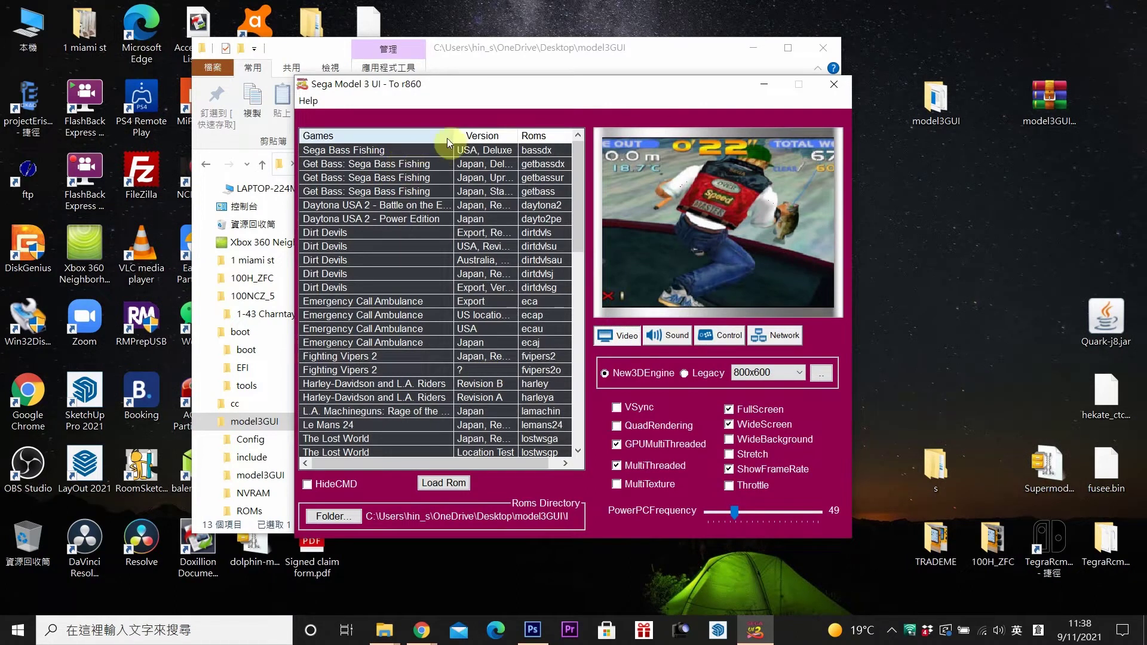
drag(577, 239, 578, 332)
scroll(577, 332, down, 1)
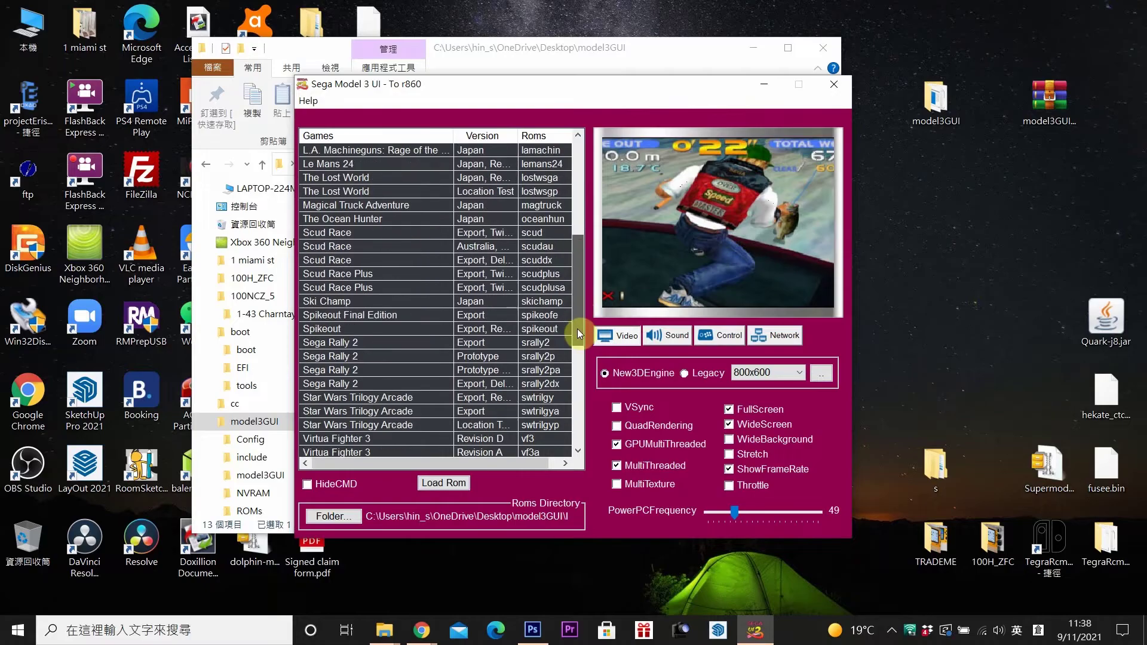
click(336, 317)
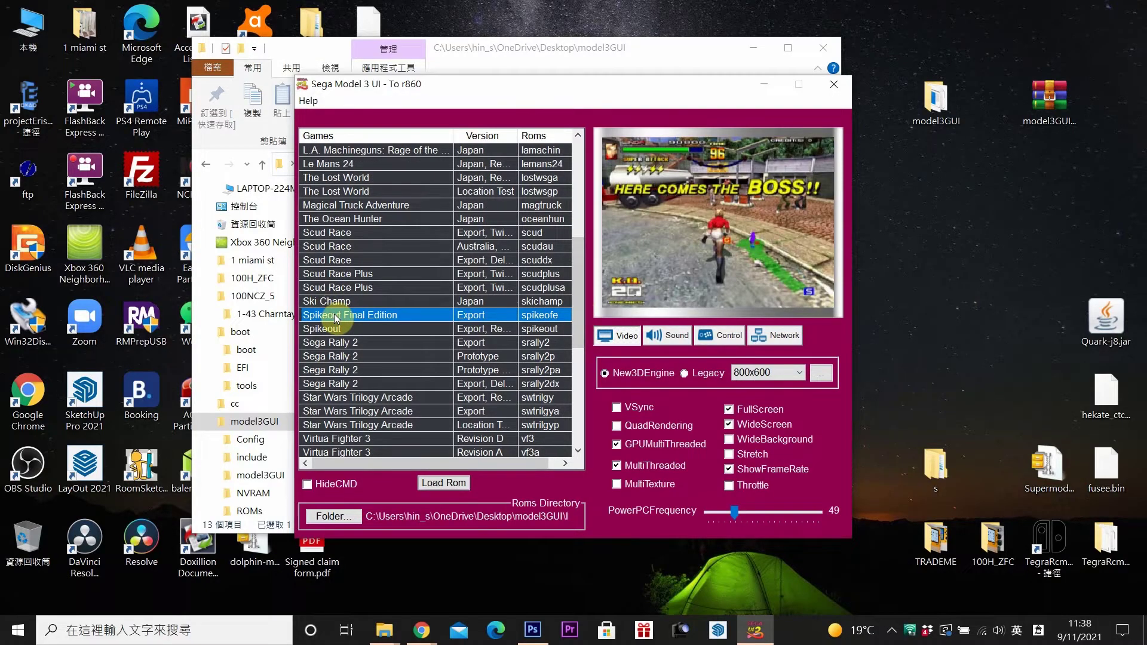
Step: Set the ROMs directory to the ROMs folder inside model3GUI on the desktop
click(334, 520)
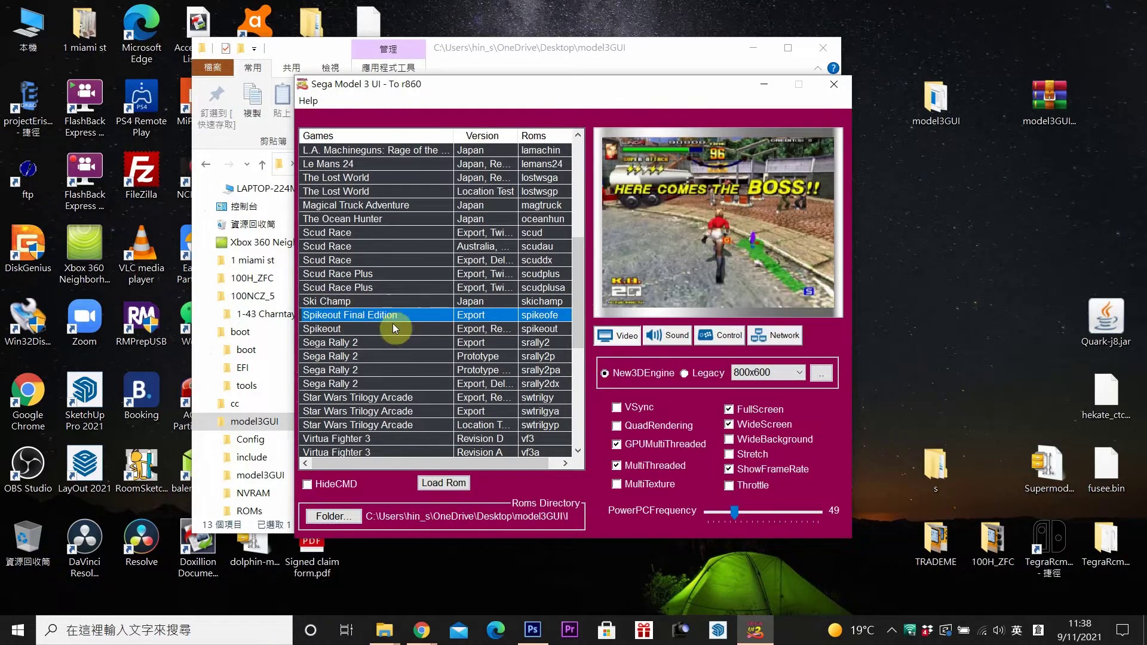
click(354, 517)
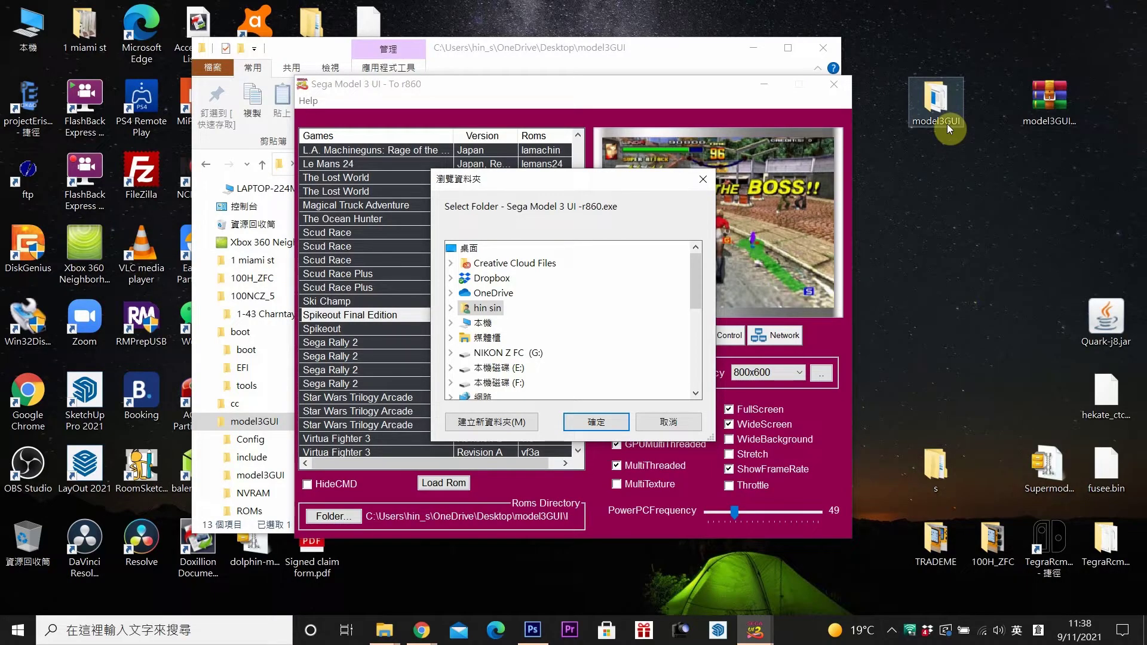
click(469, 250)
scroll(695, 332, down, 7)
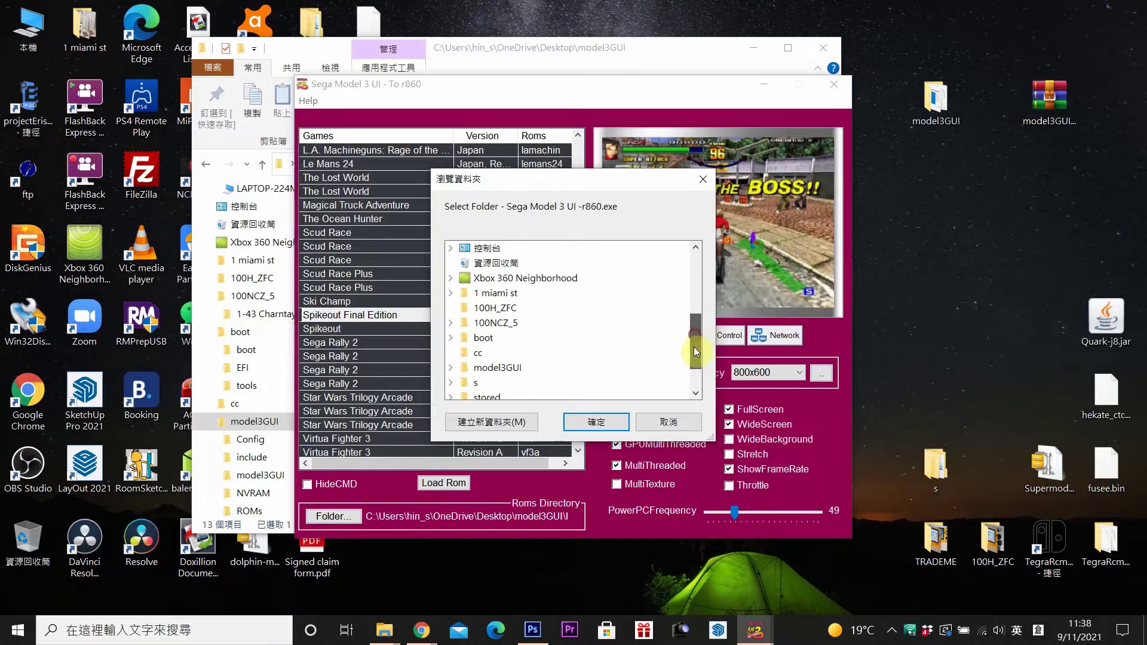
double_click(498, 322)
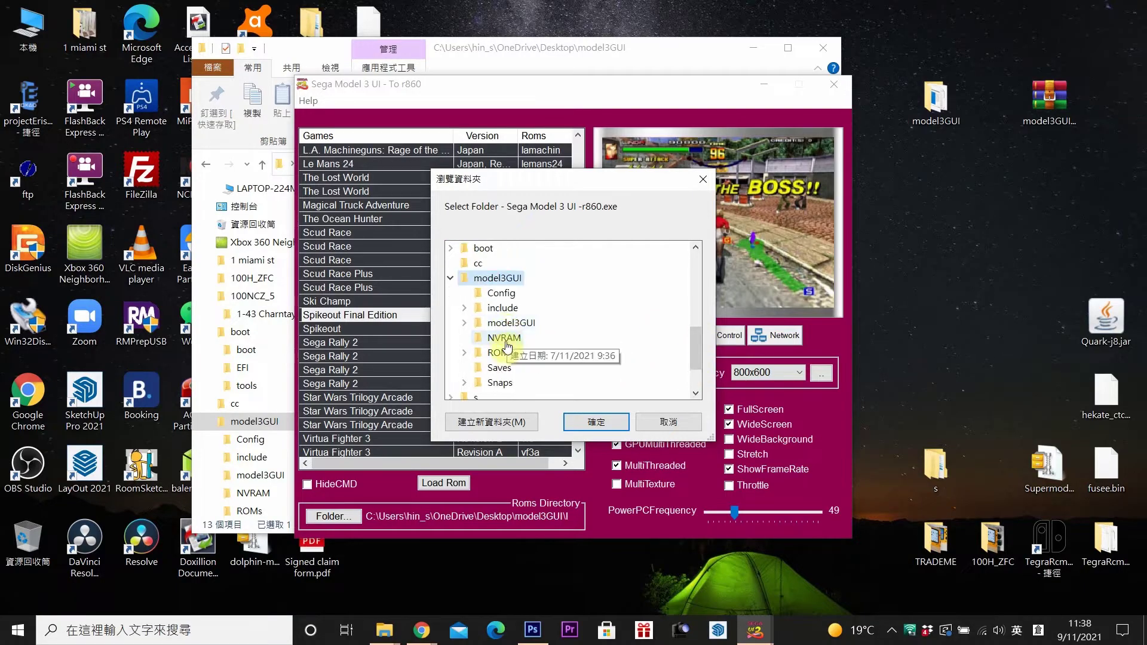
click(500, 352)
click(600, 423)
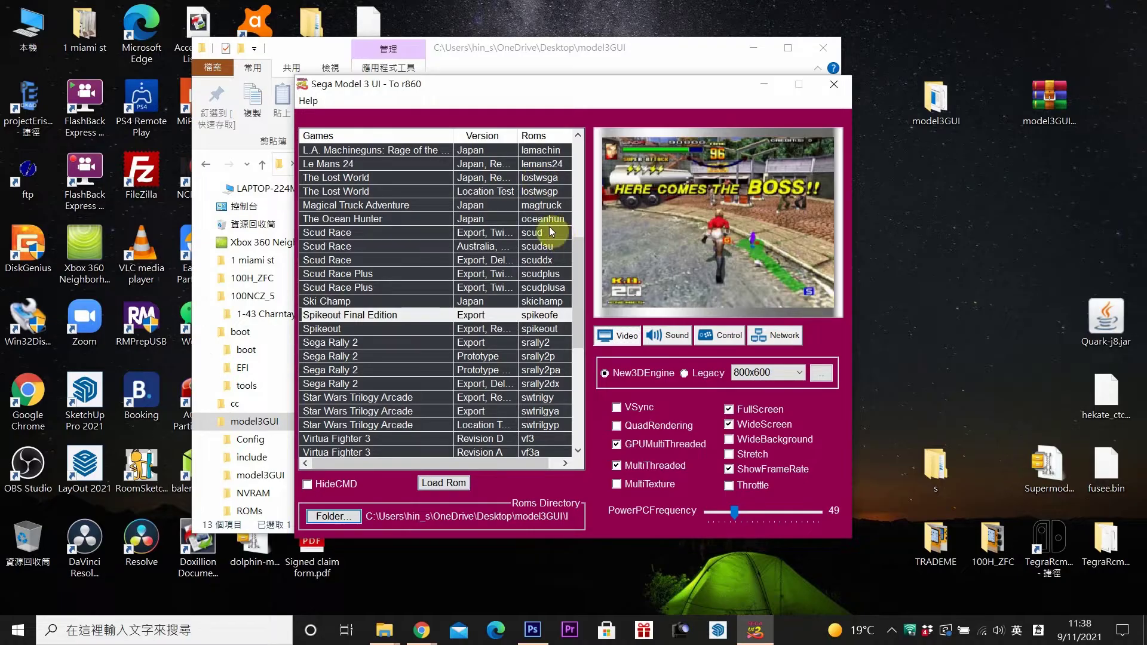
Step: Try the Legacy 3D engine in the video settings and switch back to New3DEngine
click(632, 342)
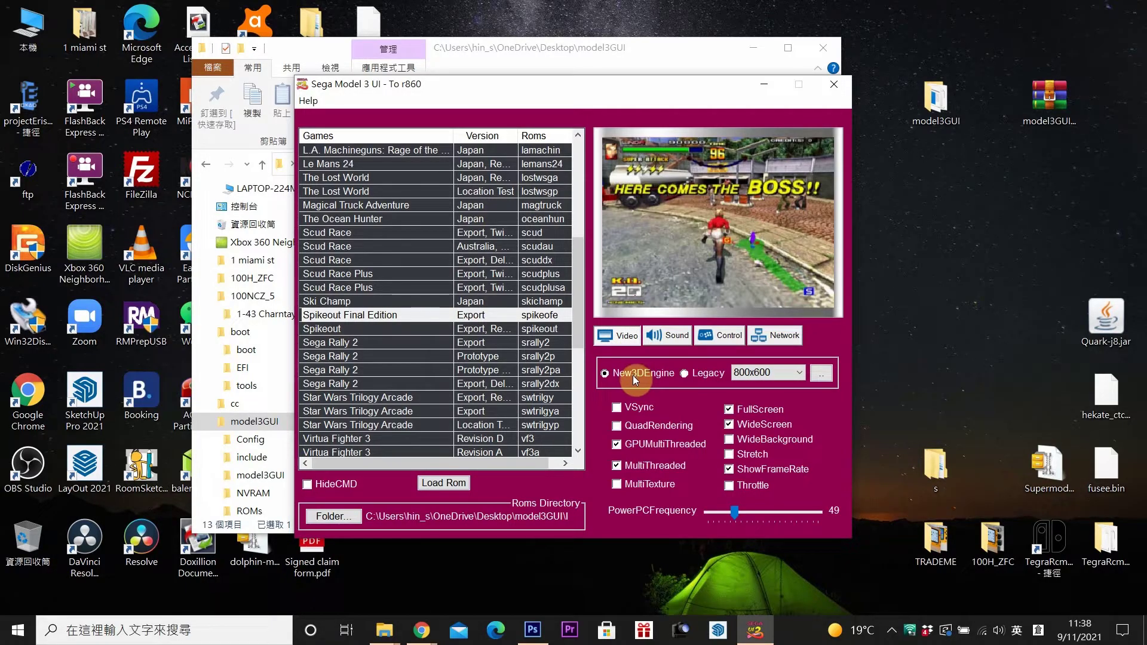
click(686, 375)
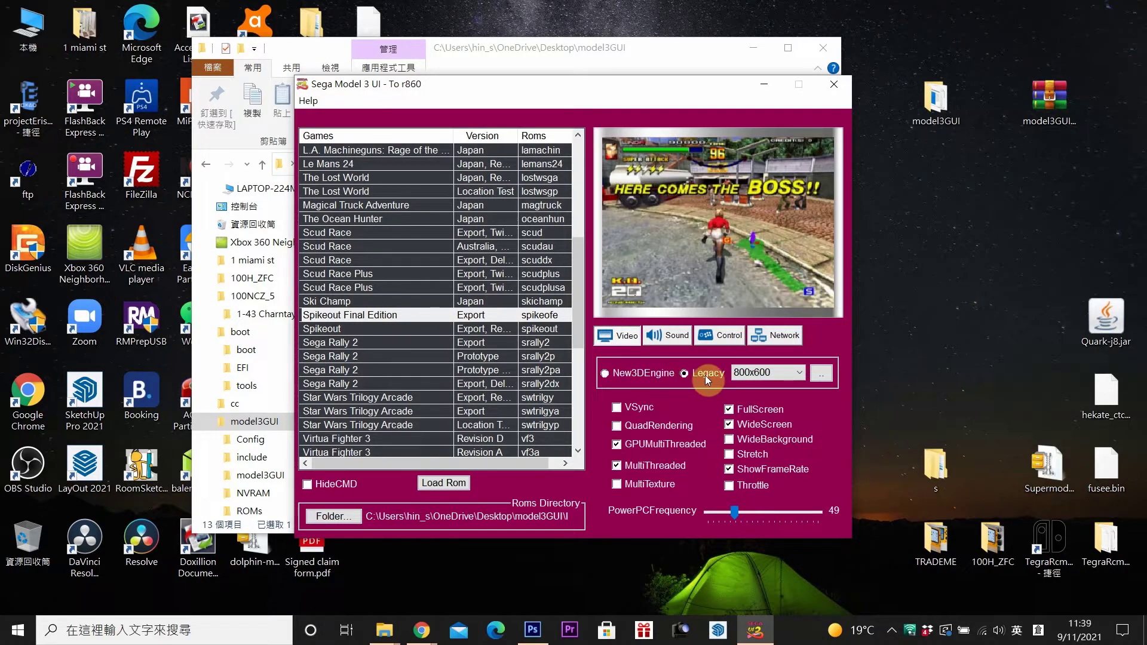
click(708, 374)
click(626, 379)
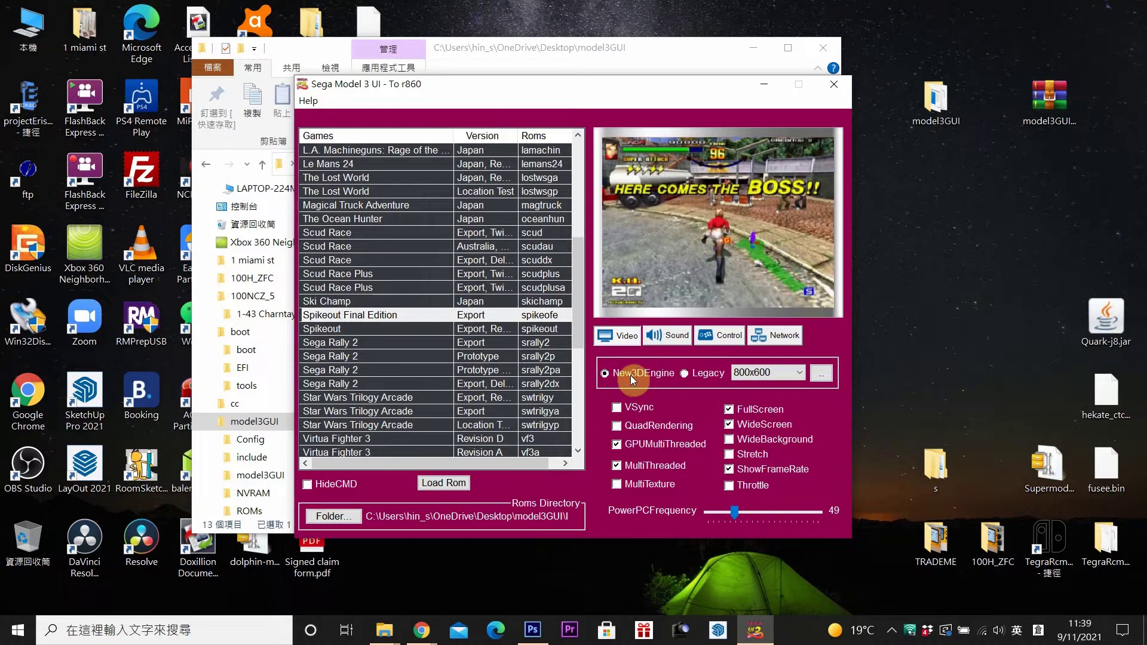
Step: Look through the available video resolutions without choosing a new one, and view the sound settings
click(754, 372)
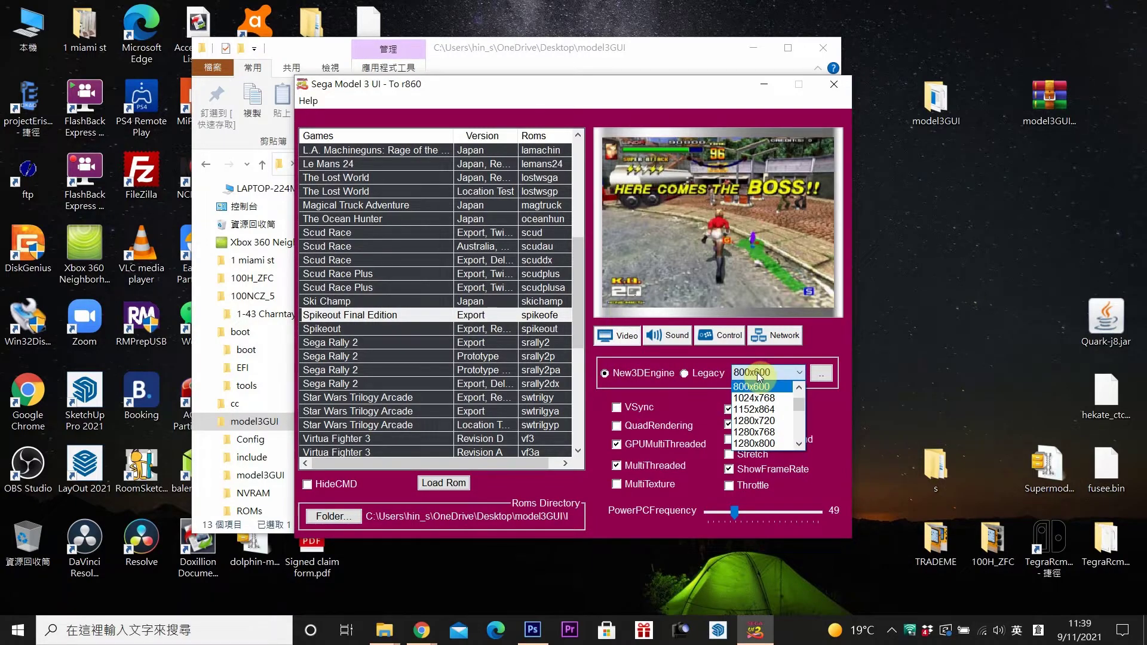
click(799, 387)
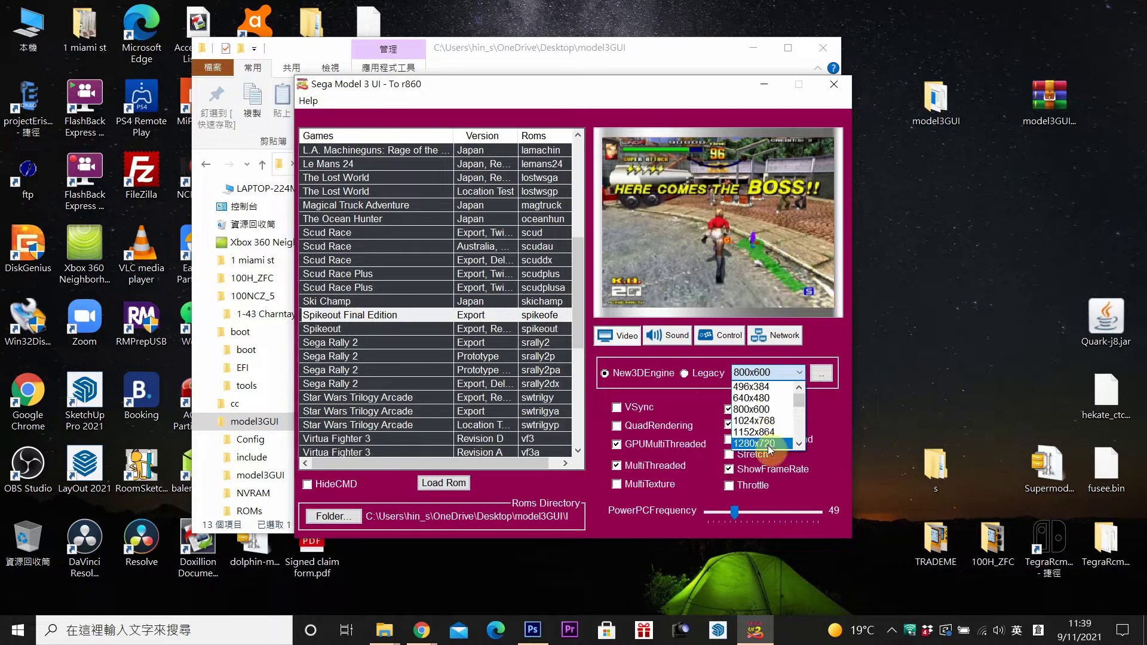
scroll(770, 443, down, 2)
scroll(770, 443, down, 3)
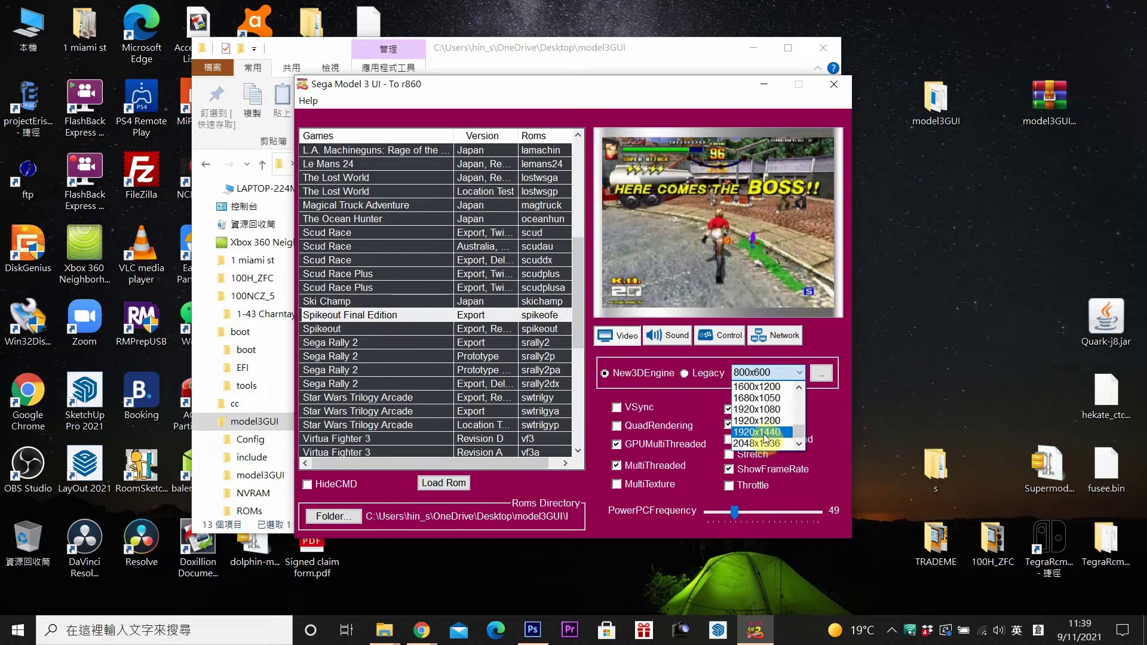
click(811, 408)
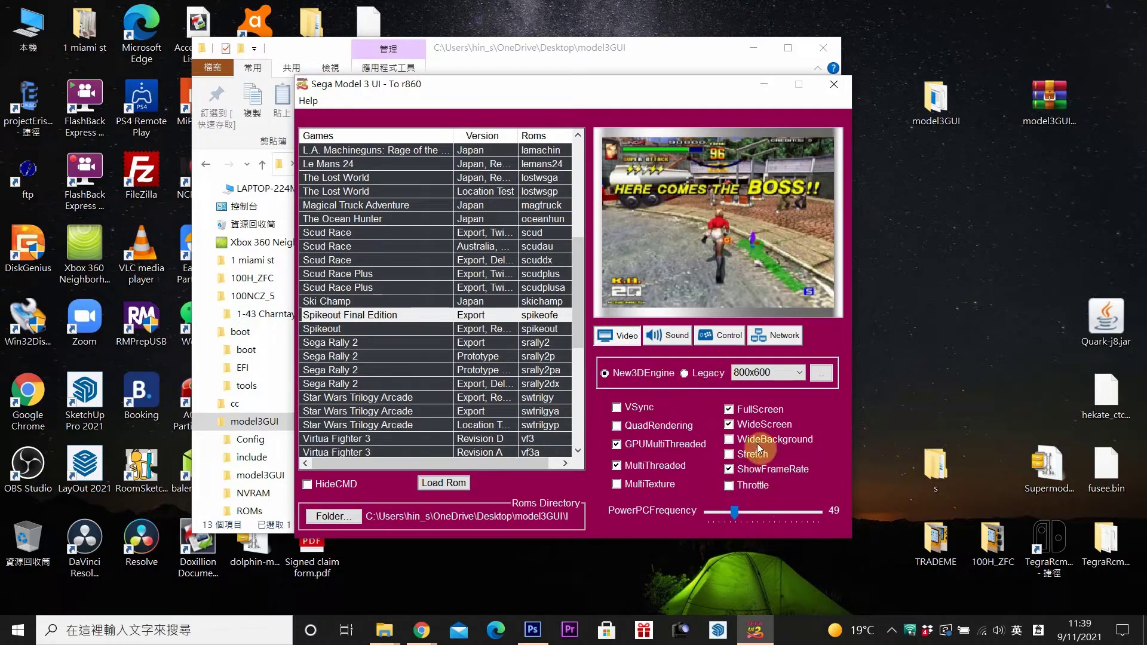
click(677, 338)
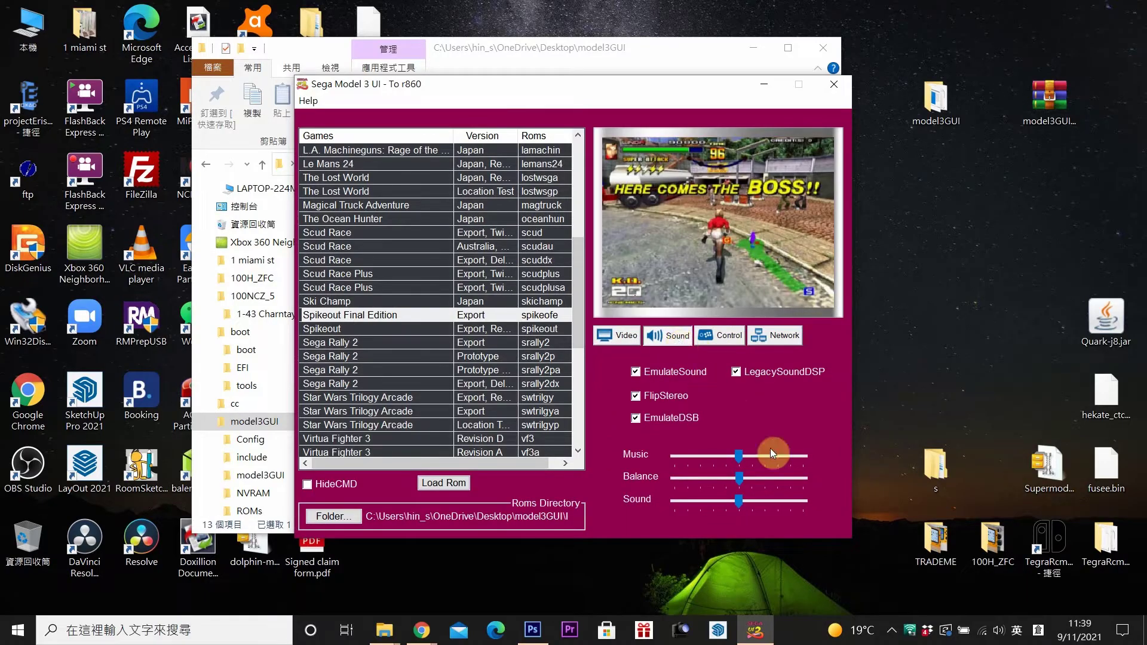
Step: Try xinput as the input system in the control settings and set it back to dinput
click(723, 337)
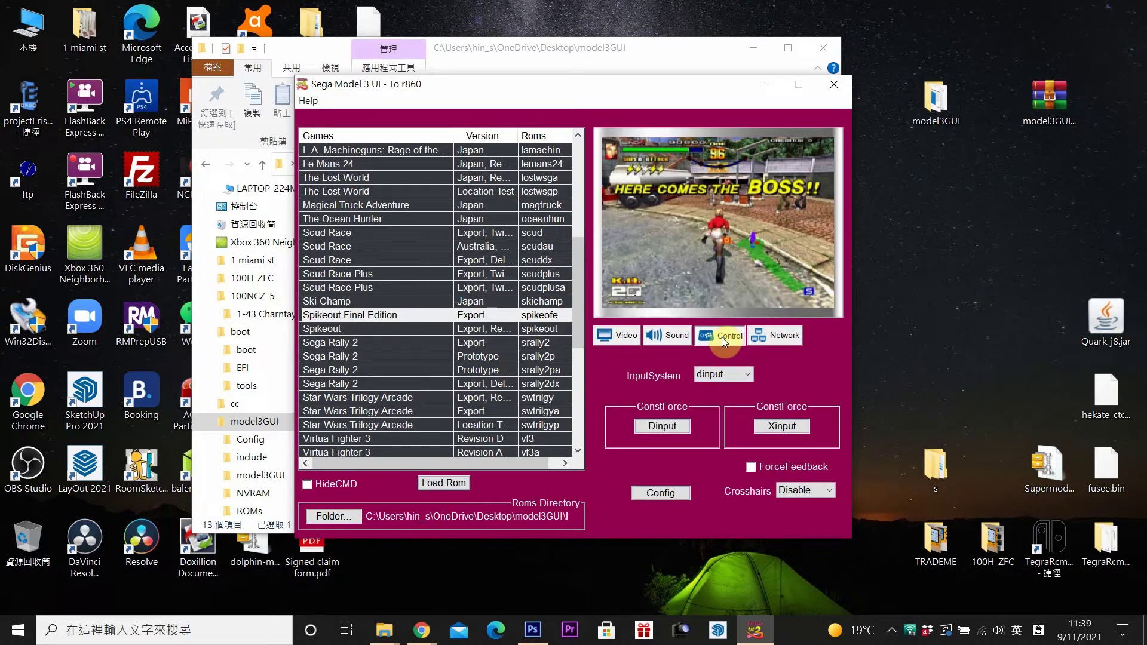
click(720, 374)
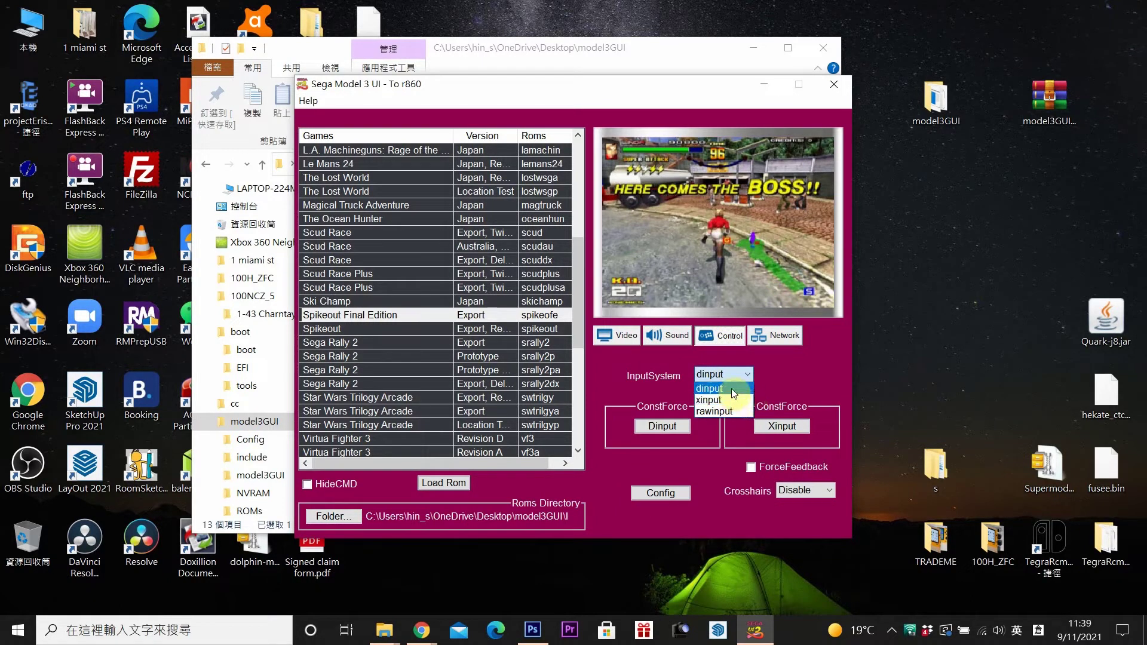
click(728, 391)
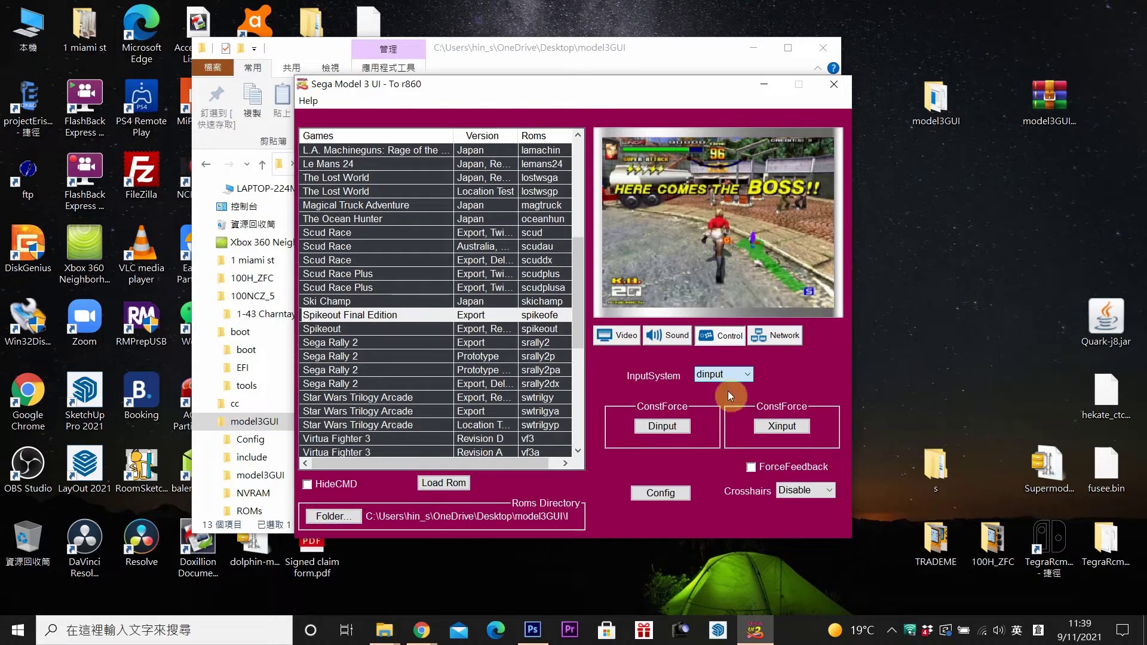
click(714, 375)
click(717, 401)
click(700, 383)
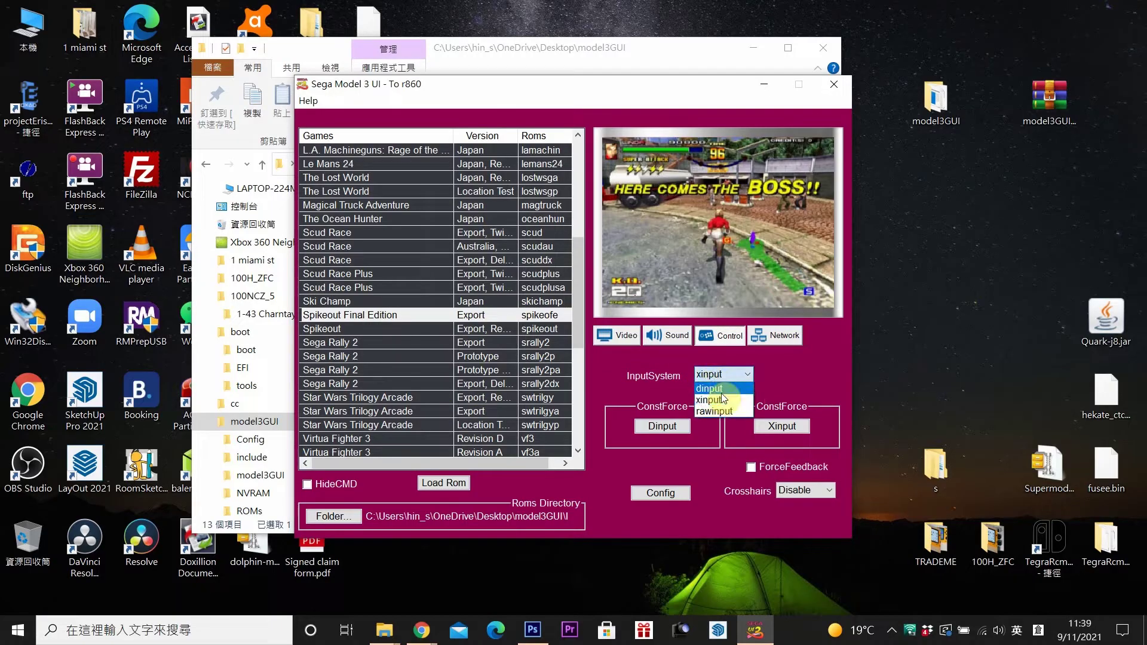
click(722, 393)
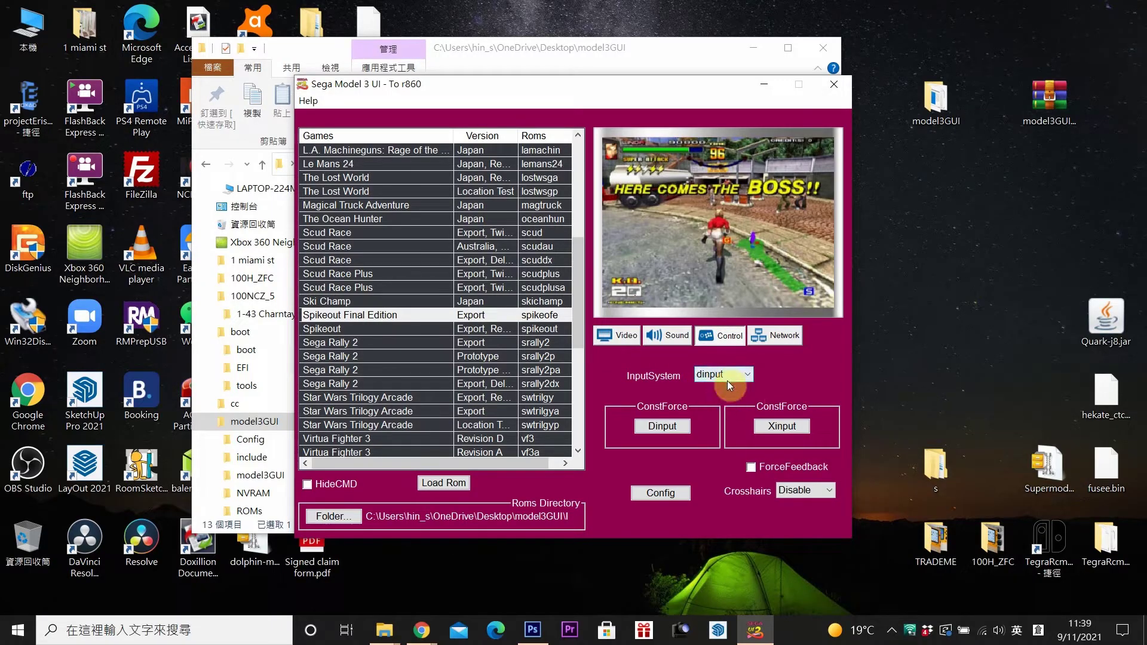
Step: Set the input system to xinput and open the input mapping configuration
click(727, 378)
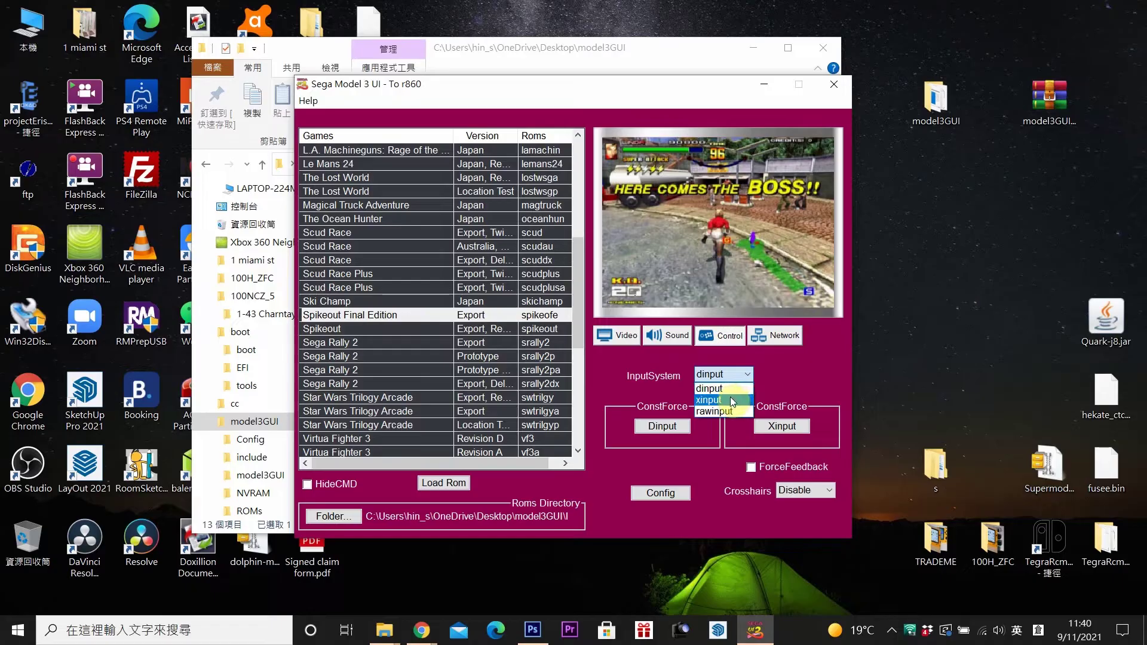
click(731, 399)
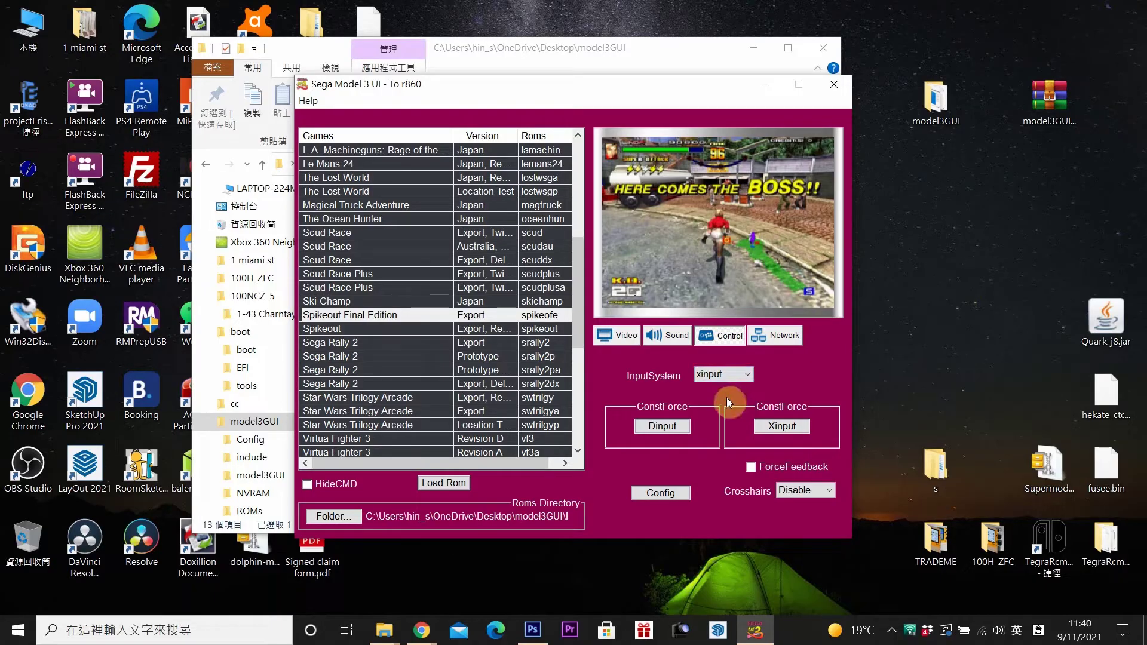
click(662, 493)
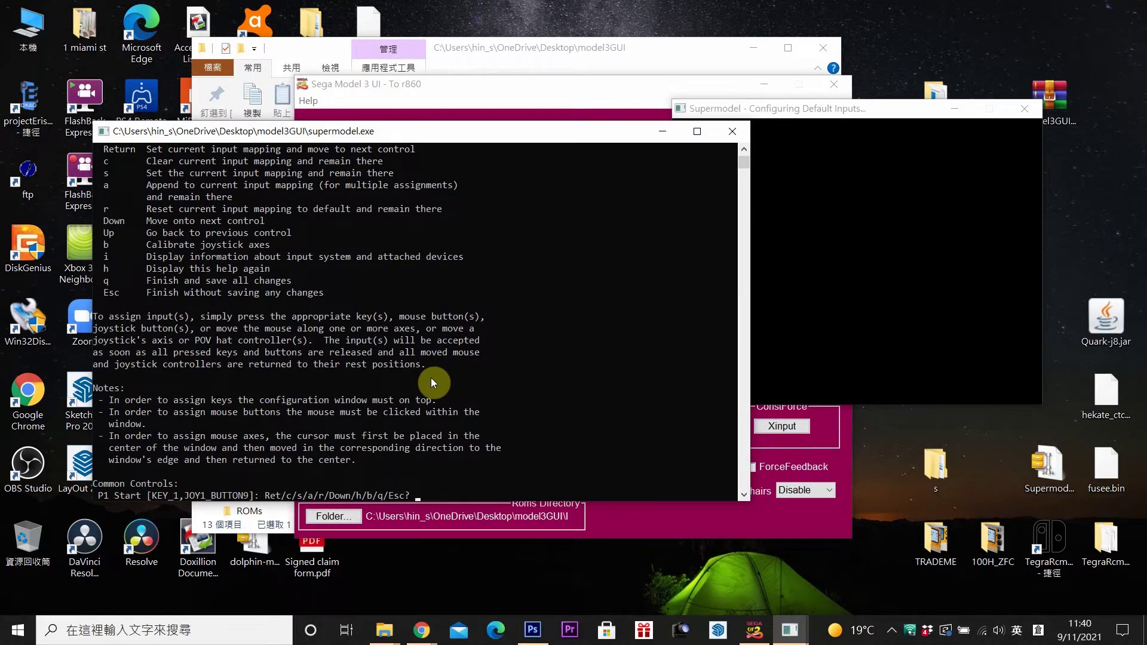
Step: Map P1 Start to JOY1_BUTTON8 and P1 Coin to JOY1_BUTTON7, skipping the Player 2 start and coin mappings
click(445, 495)
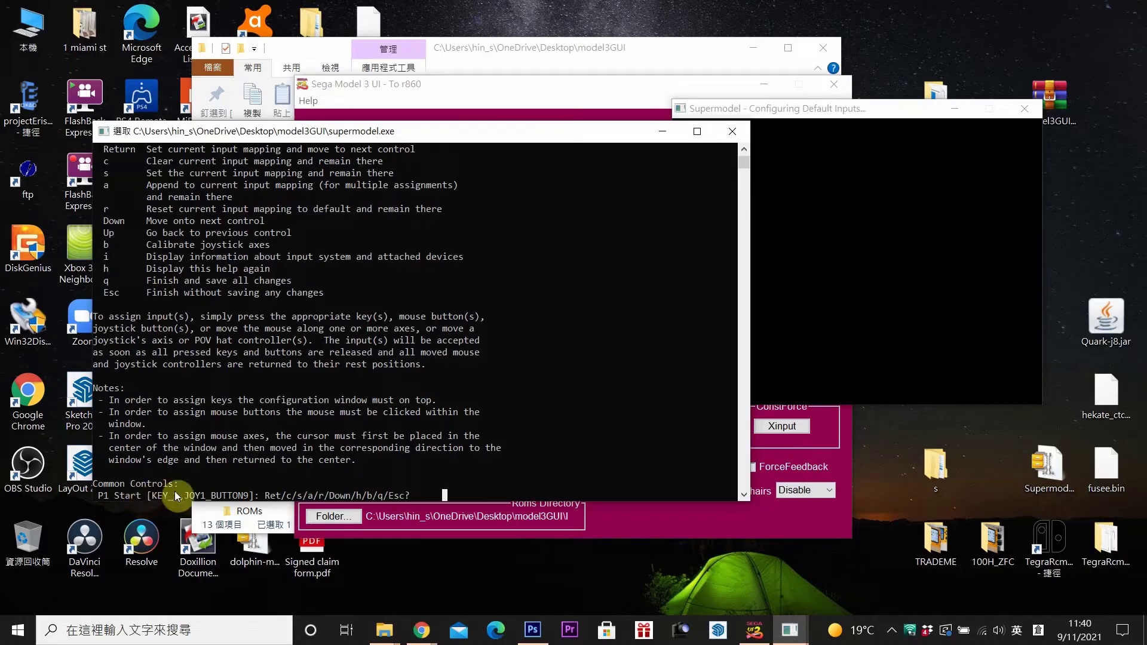
key(Return)
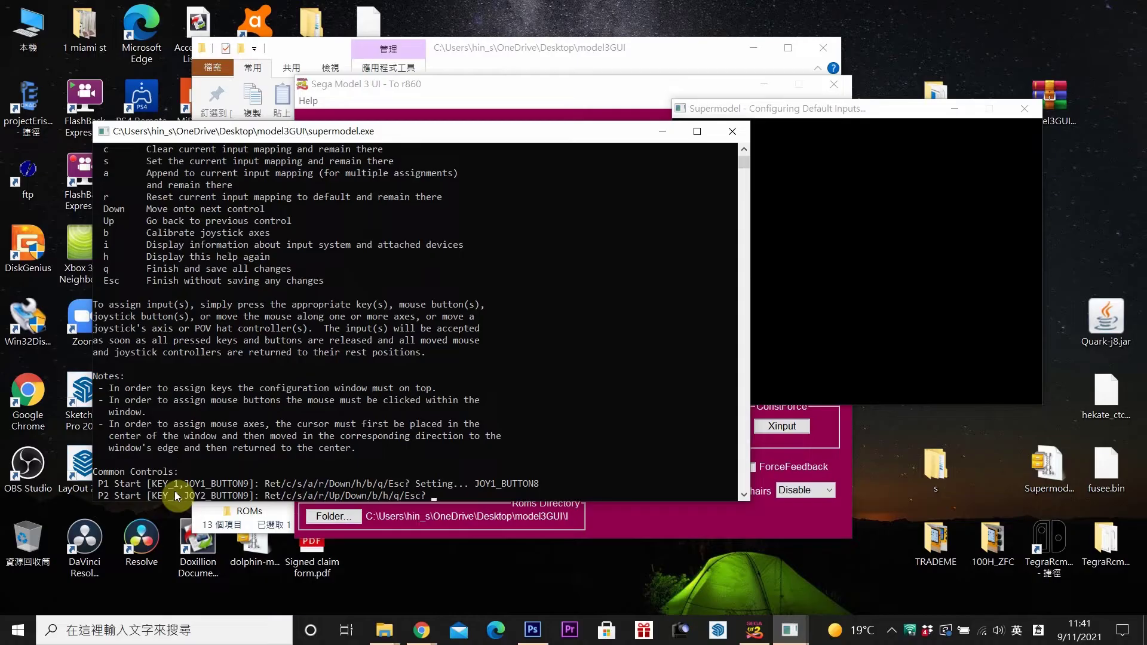
key(Down)
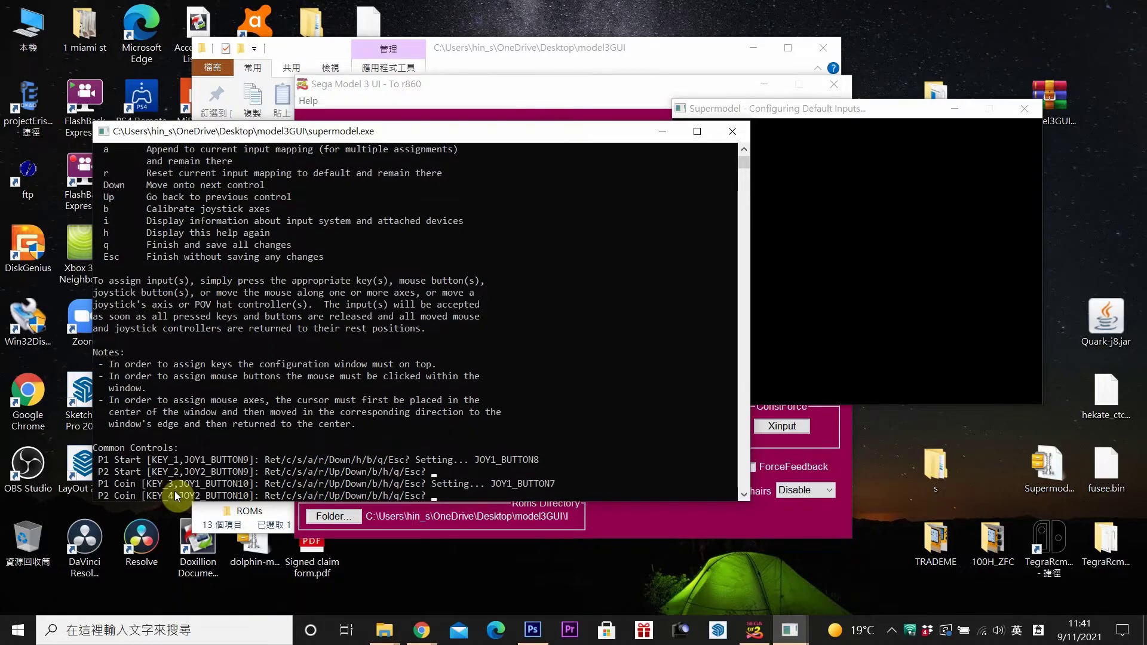
key(Down)
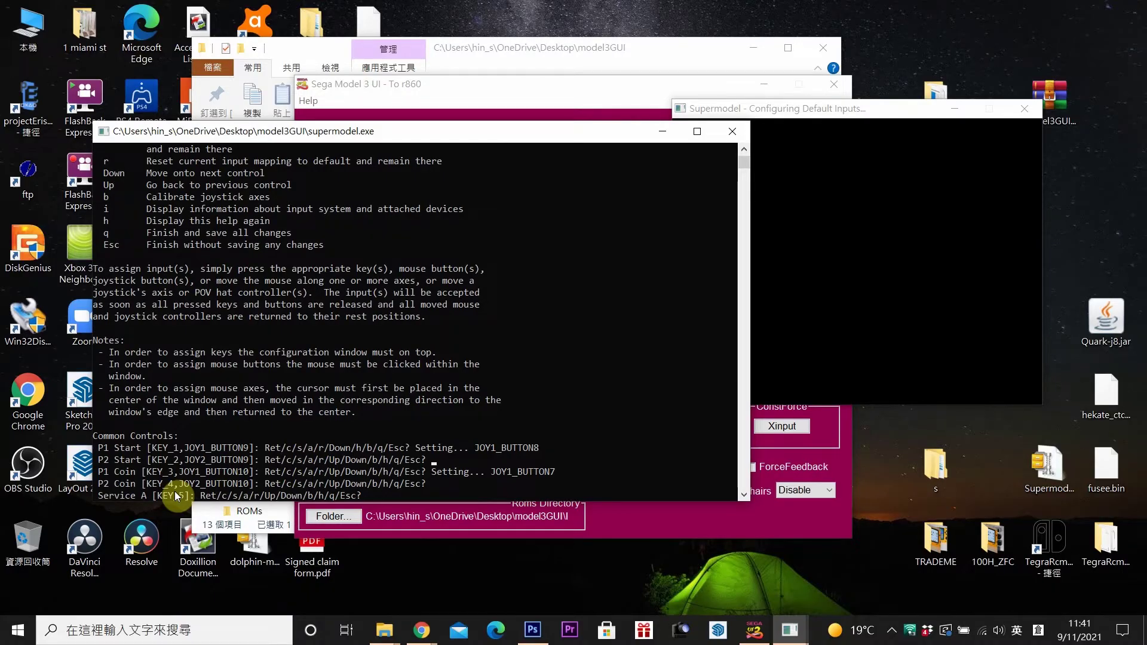
Step: Skip the service and test mappings, and map P1 Joystick Up, Down, Left and Right to JOY1_YAXIS_NEG, JOY1_YAXIS_POS, JOY1_XAXIS_NEG and JOY1_XAXIS_POS
key(Down)
key(Down)
key(Down)
key(Down)
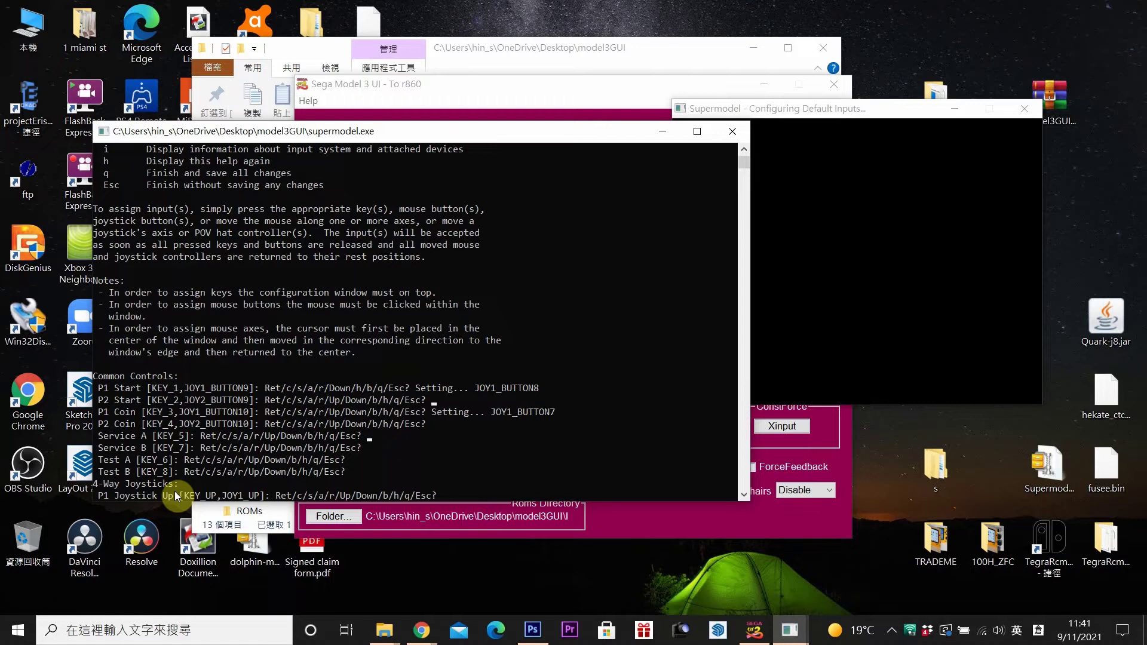
key(Up)
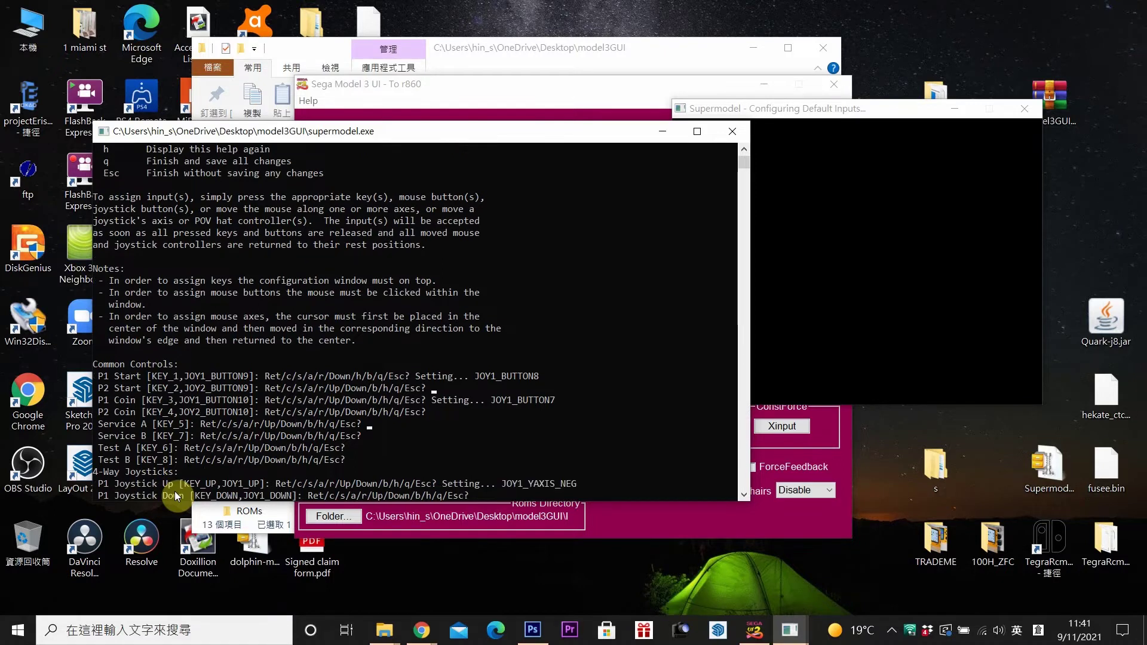
key(Down)
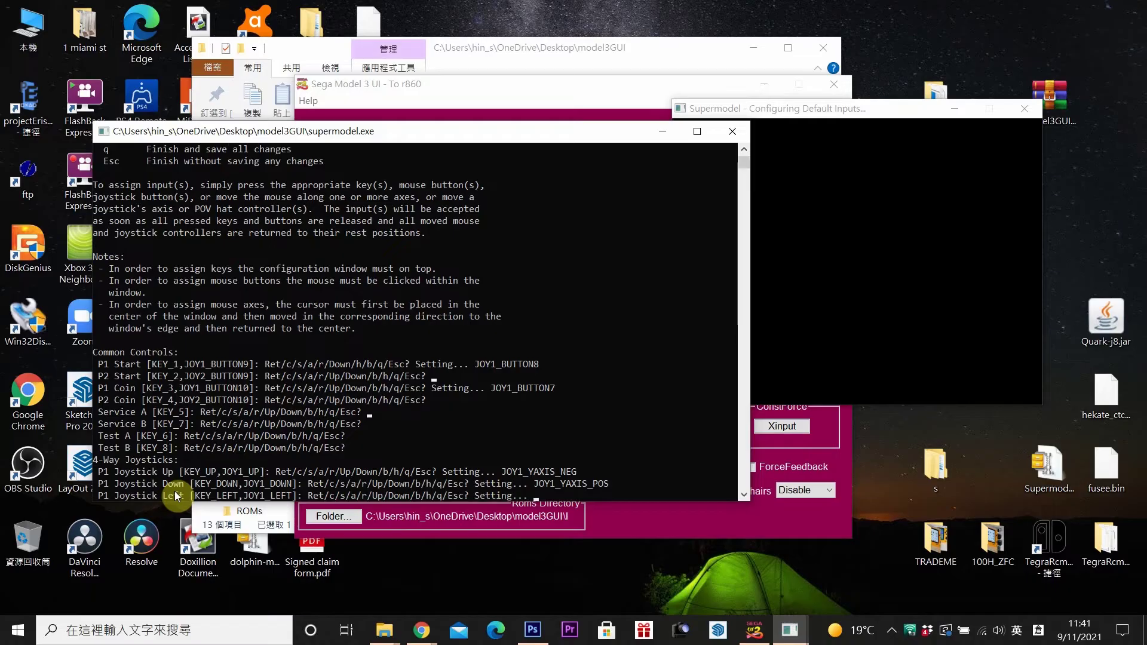
key(Left)
key(Right)
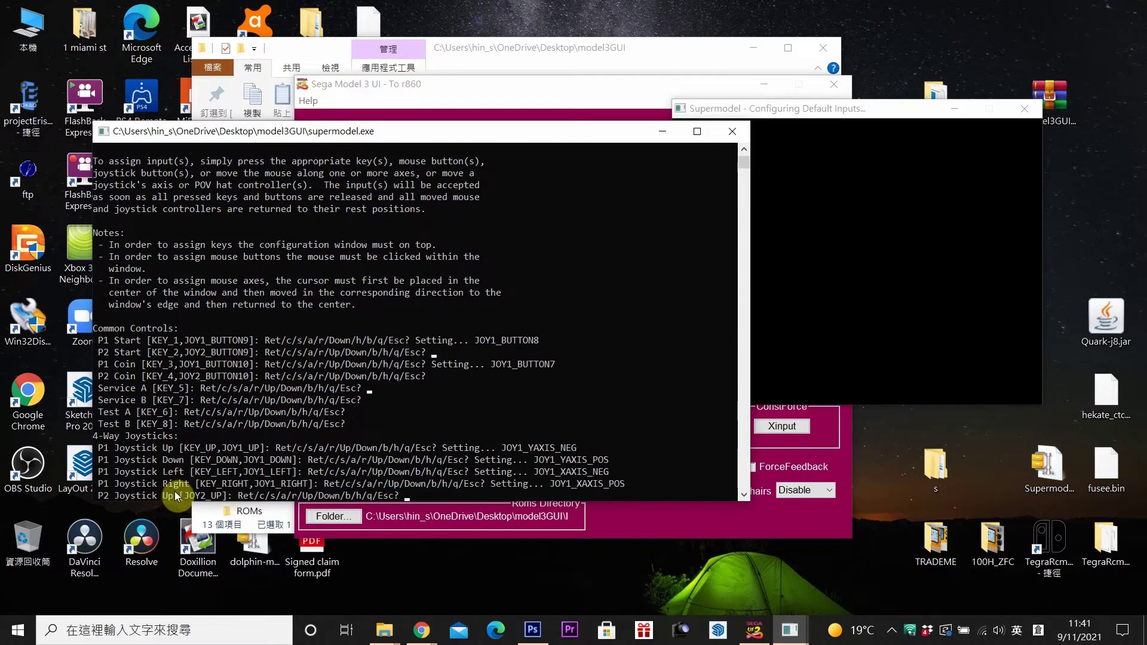
Step: Skip past the Player 2 joystick mappings and the fighting game button mappings
key(Return)
key(Return)
key(Return)
key(Return)
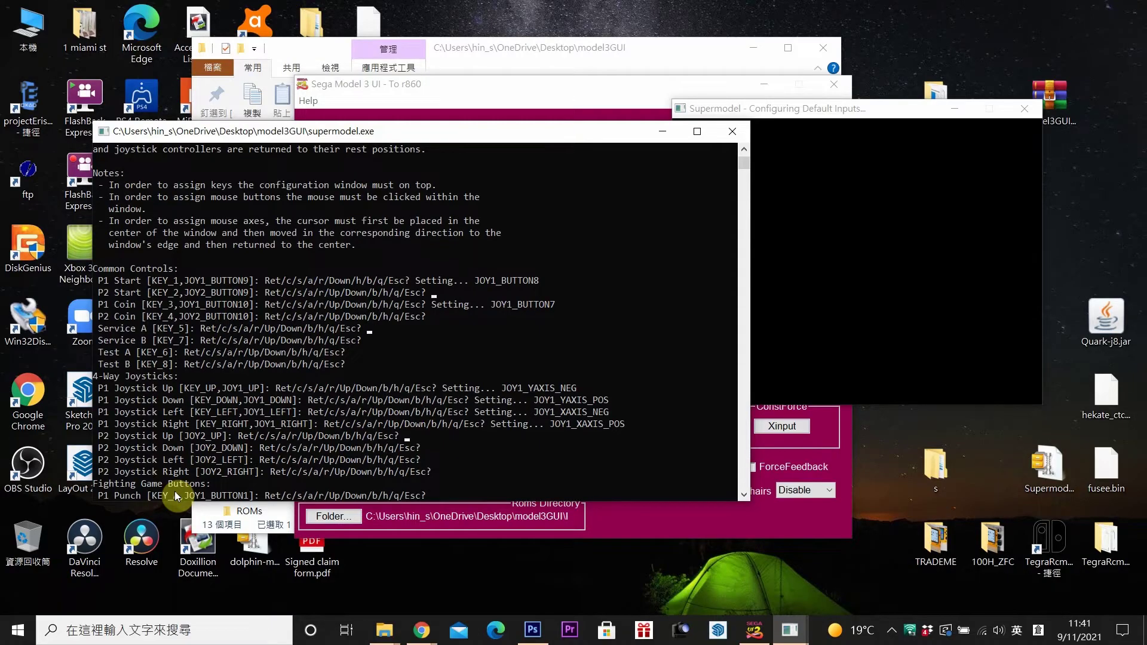
key(Return)
key(Return)
key(Return)
key(Return)
key(Return)
key(Return)
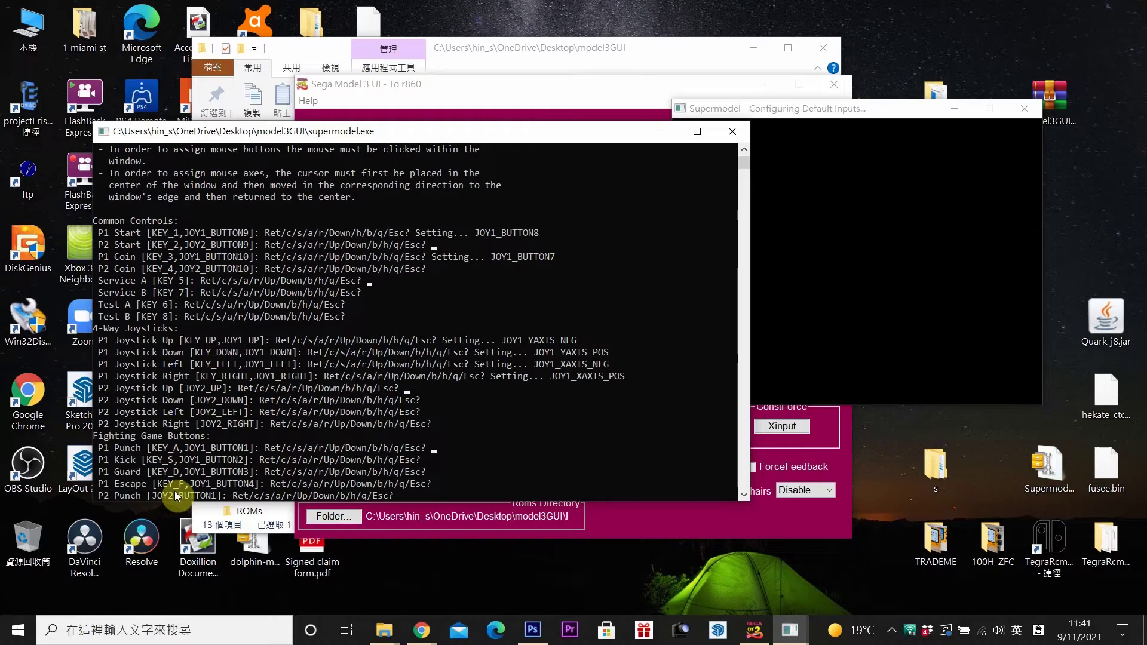
Step: Map the Spikeout buttons Shift to JOY1_BUTTON3, Beat to JOY1_BUTTON1, Charge to JOY1_BUTTON2 and Jump to JOY1_BUTTON4
key(Return)
key(Return)
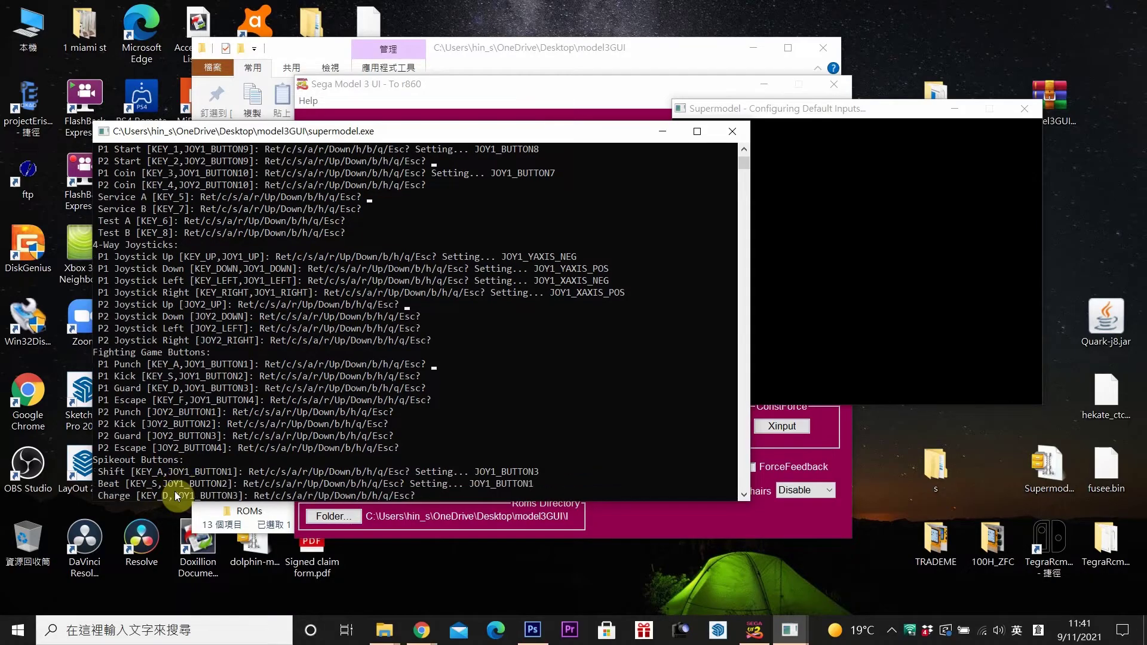
key(Return)
key(Return)
Step: Skip all remaining game control mappings after the Spikeout buttons and finish the input configuration
key(Return)
key(Return)
key(Return)
key(Return)
key(Return)
key(Return)
key(Return)
key(Return)
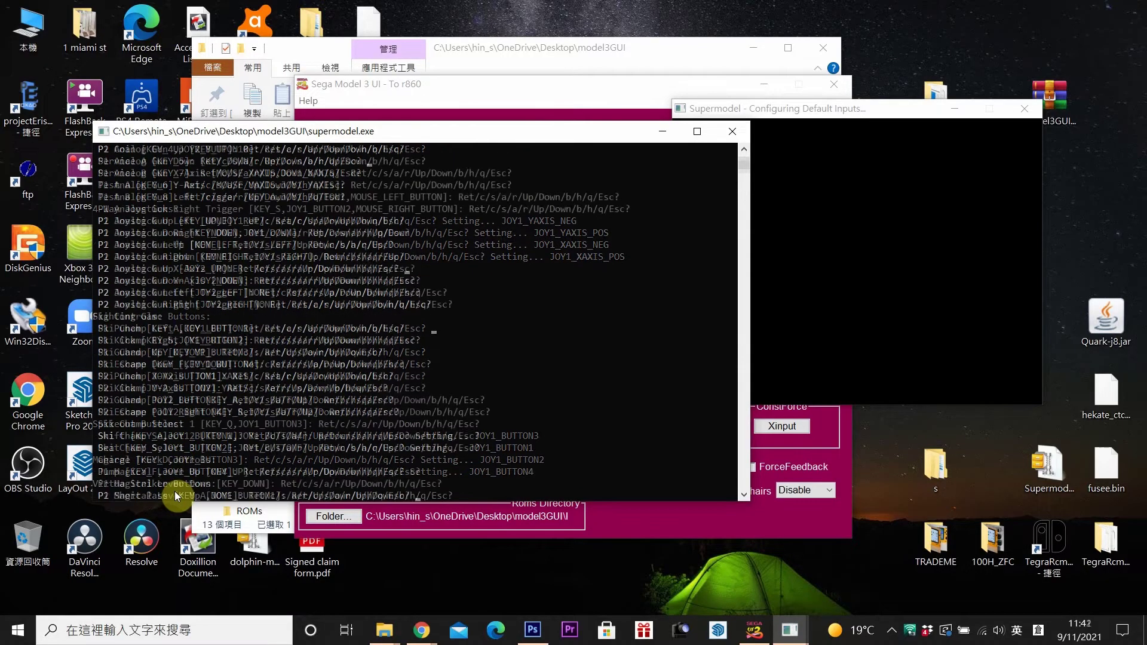
key(Return)
key(Return)
key(Return)
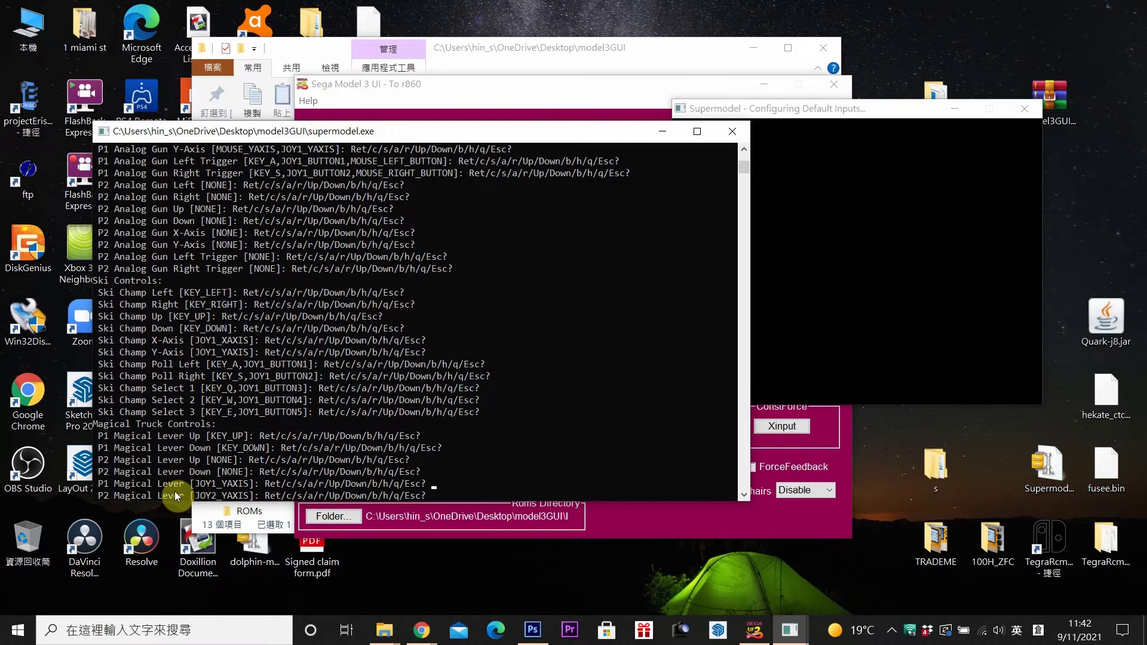
key(Return)
key(Return)
key(Return)
key(Return)
key(Return)
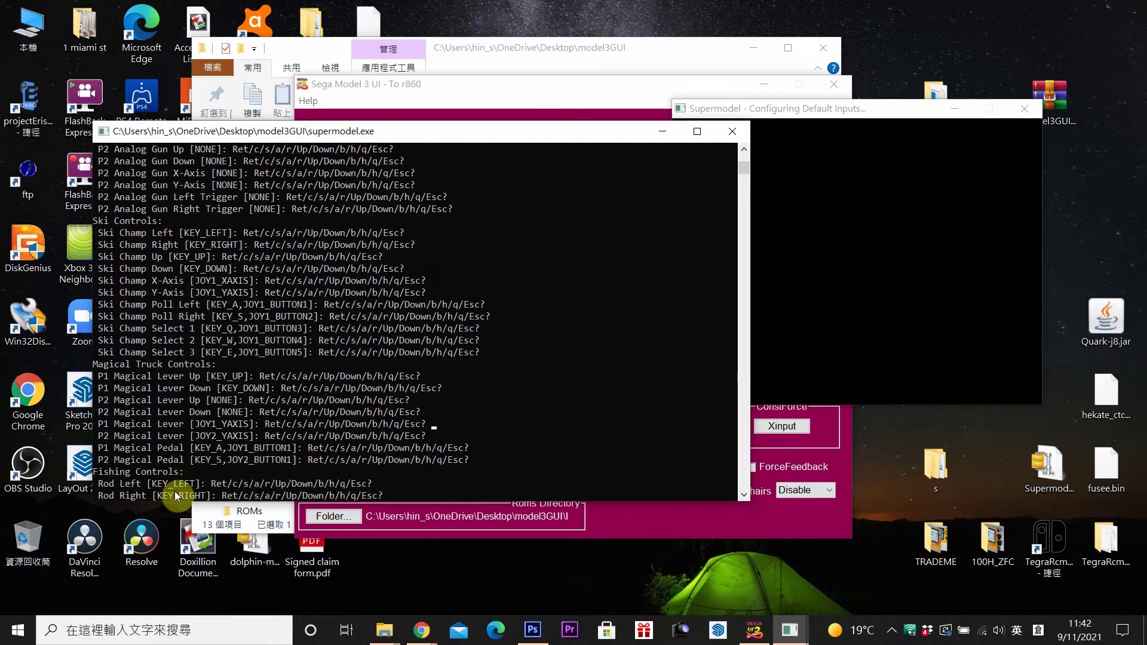
key(Return)
key(Return)
key(Return)
key(Return)
key(Return)
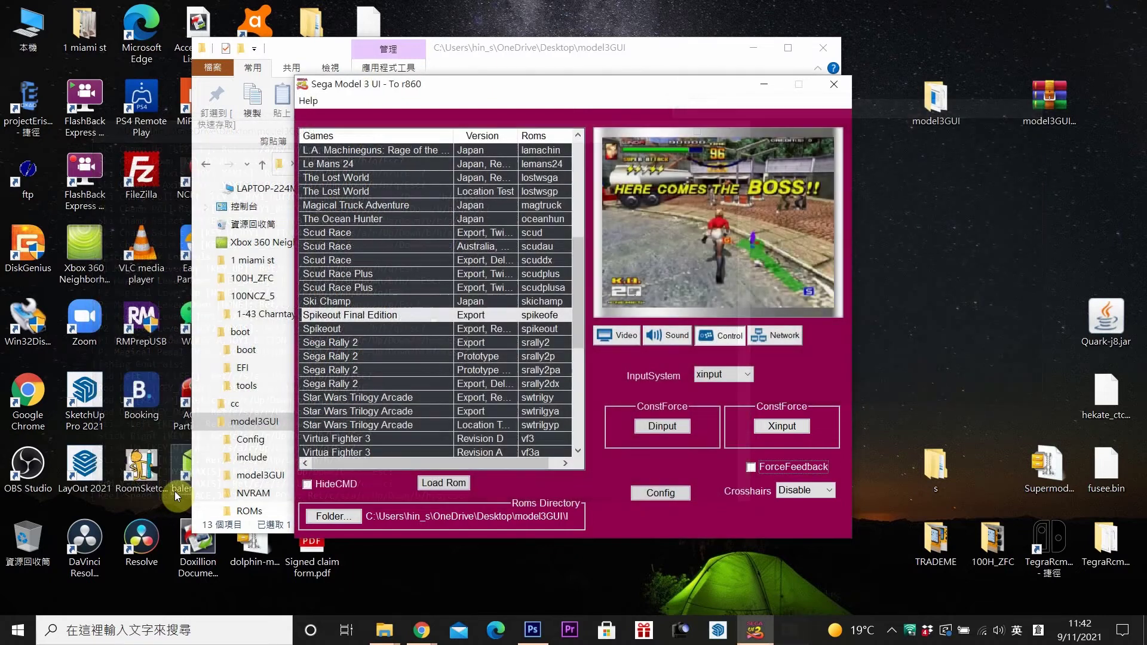
Step: Look at the crosshairs options and review the network settings, including the input and output ports
click(789, 491)
click(775, 336)
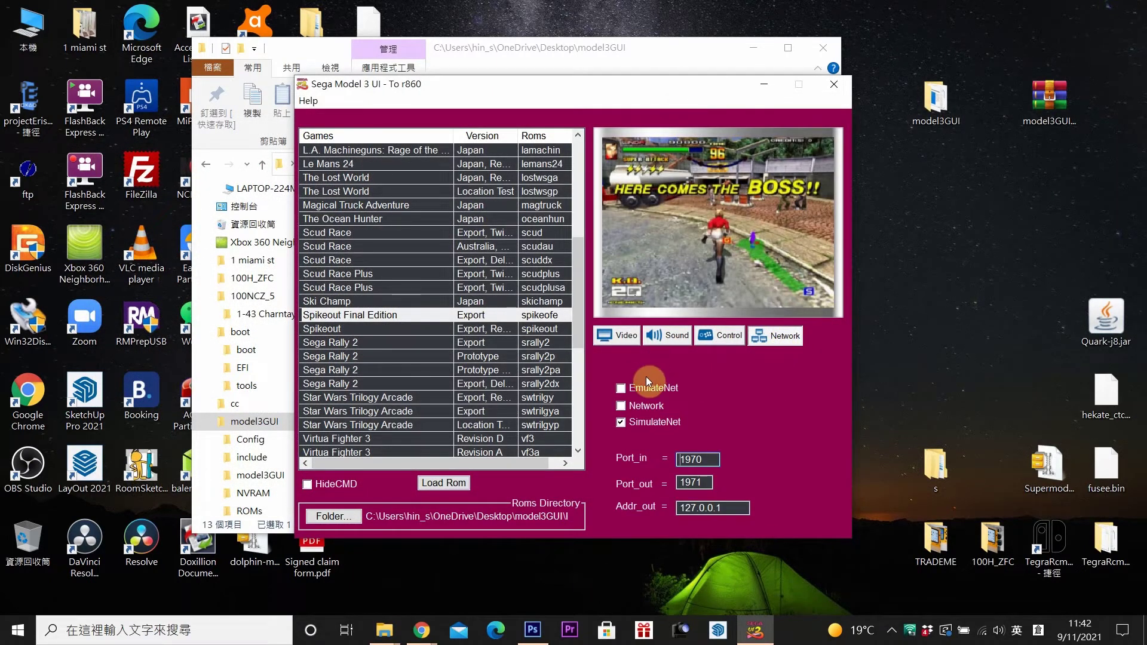
click(700, 458)
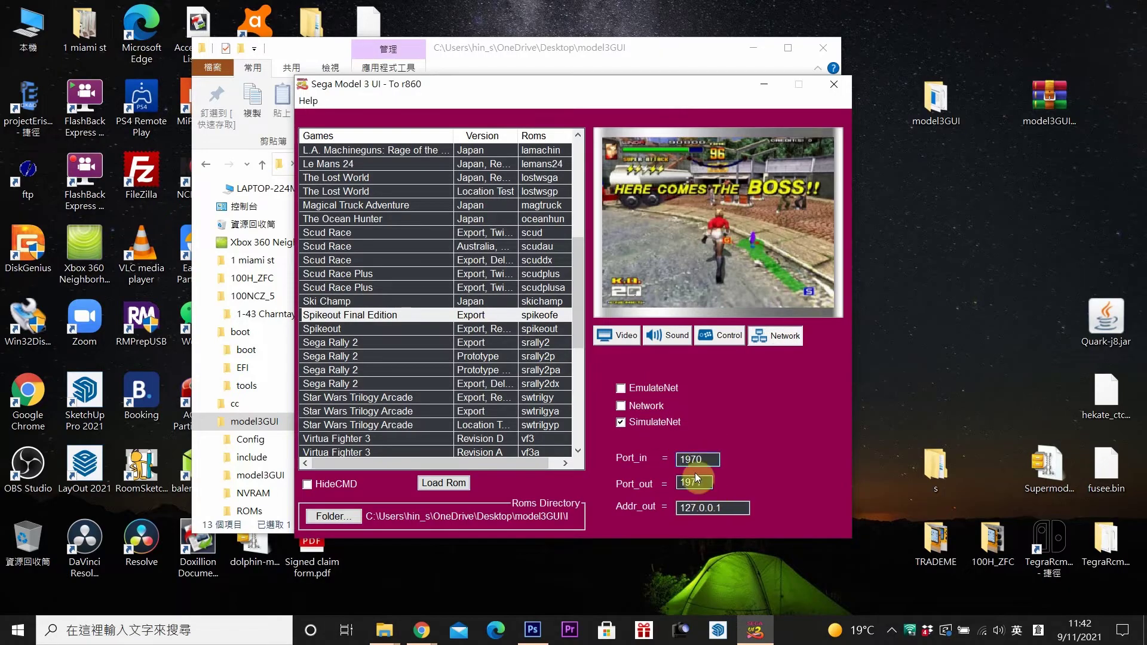
double_click(689, 459)
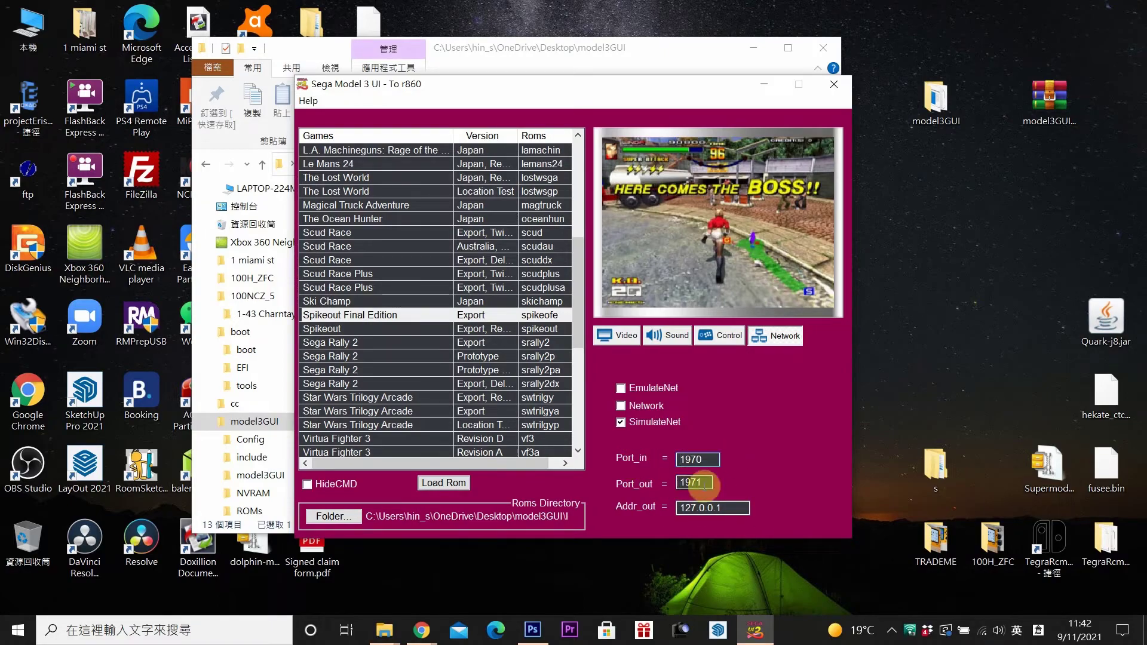
click(700, 460)
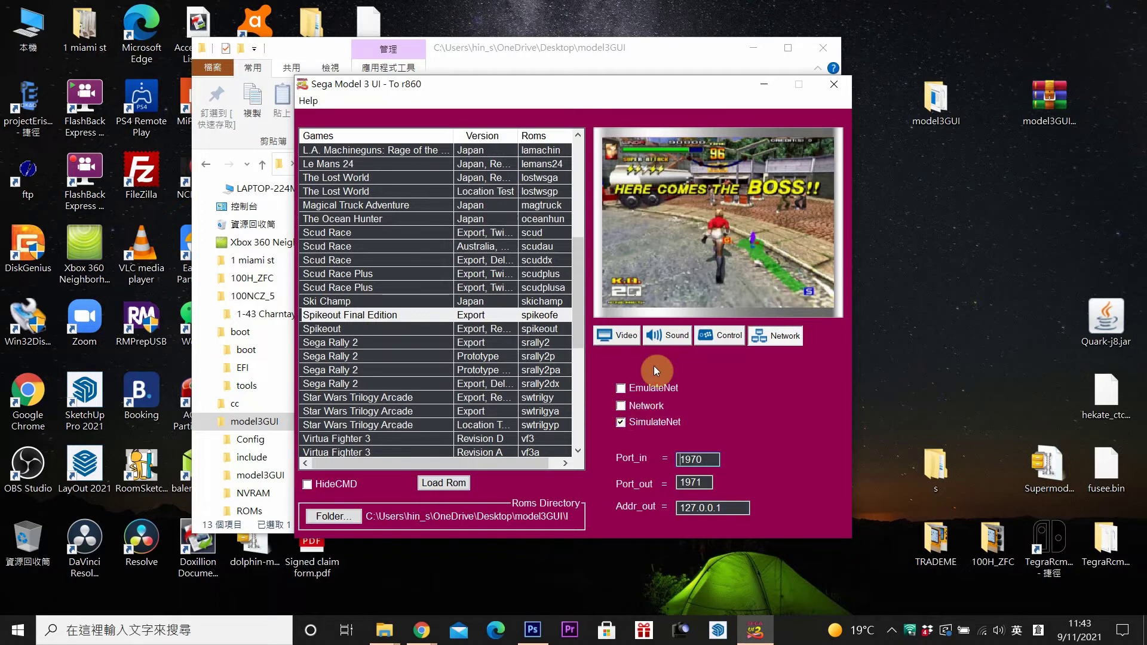
Step: Return to the video settings, launch Spikeout Final Edition to test it, and exit the game back to the interface
click(622, 332)
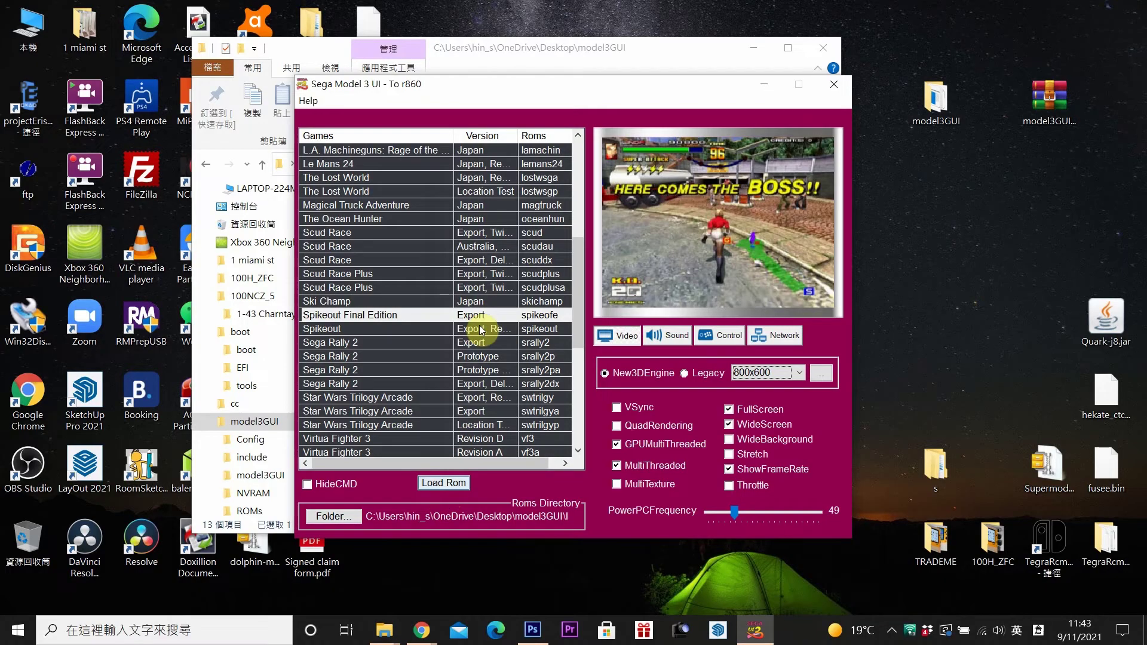
double_click(353, 317)
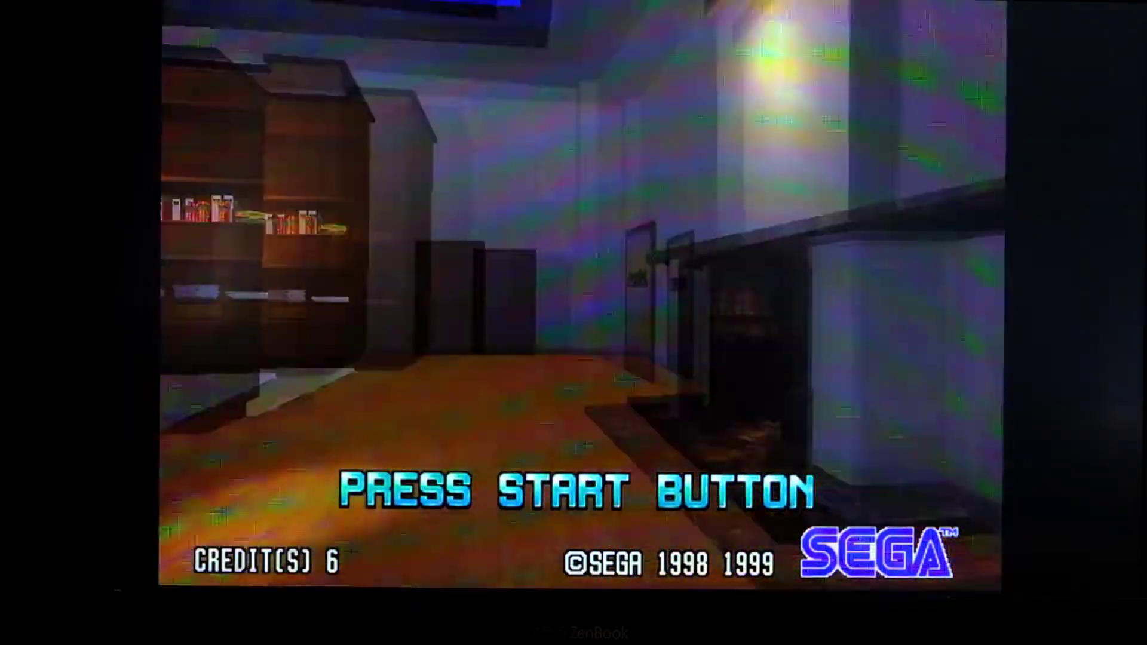
key(alt+Return)
key(Escape)
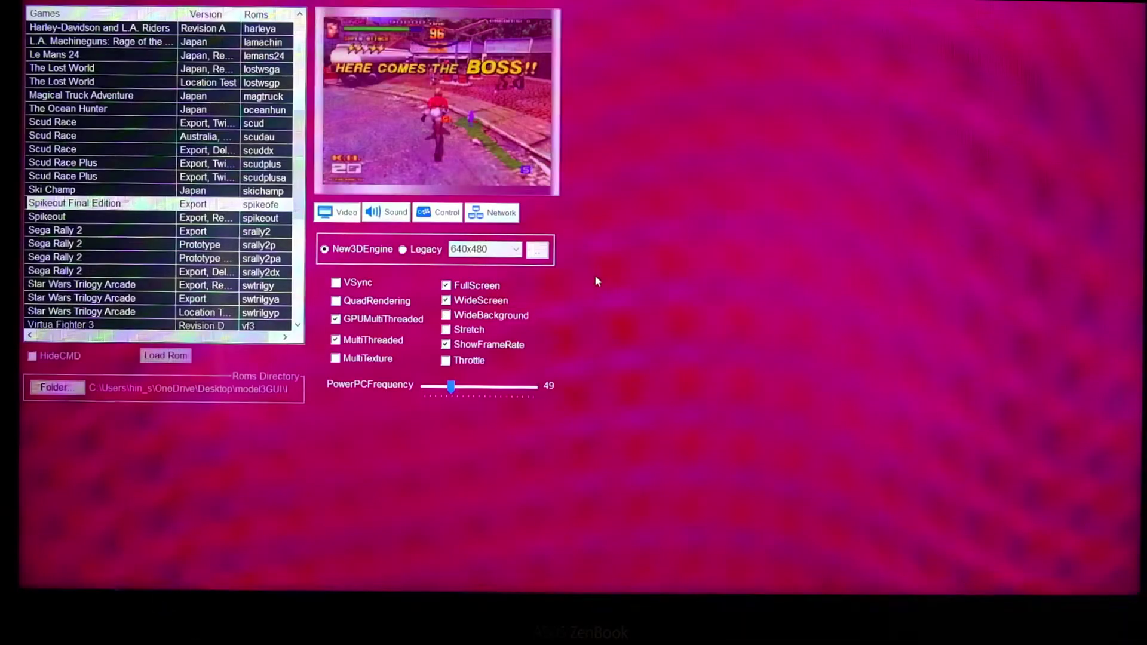
click(600, 281)
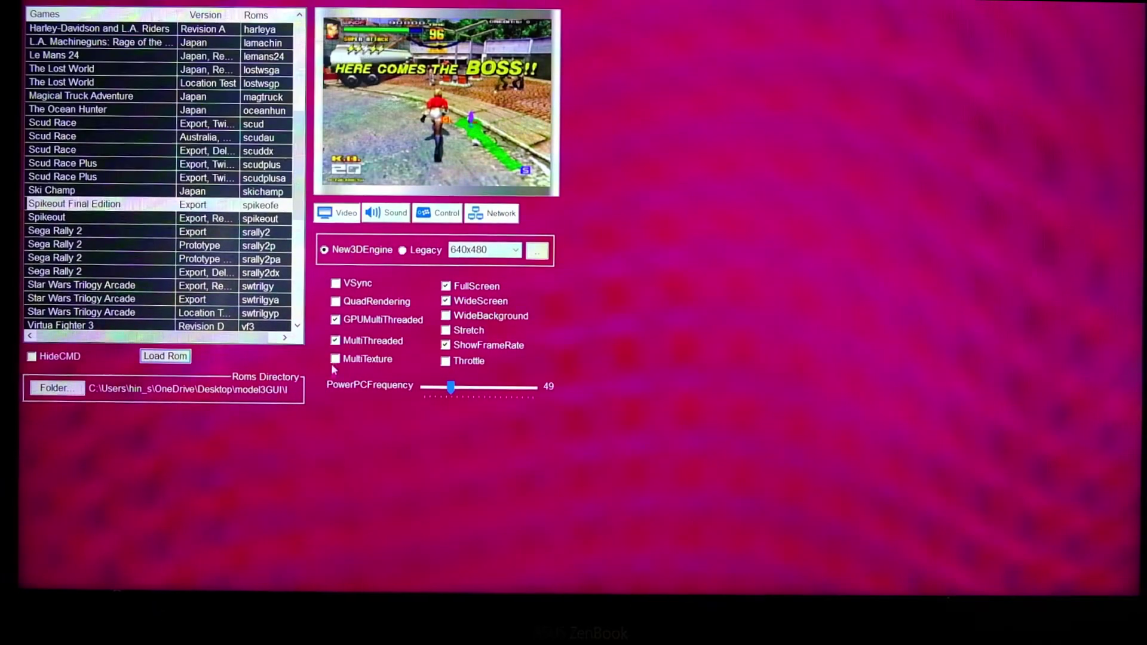